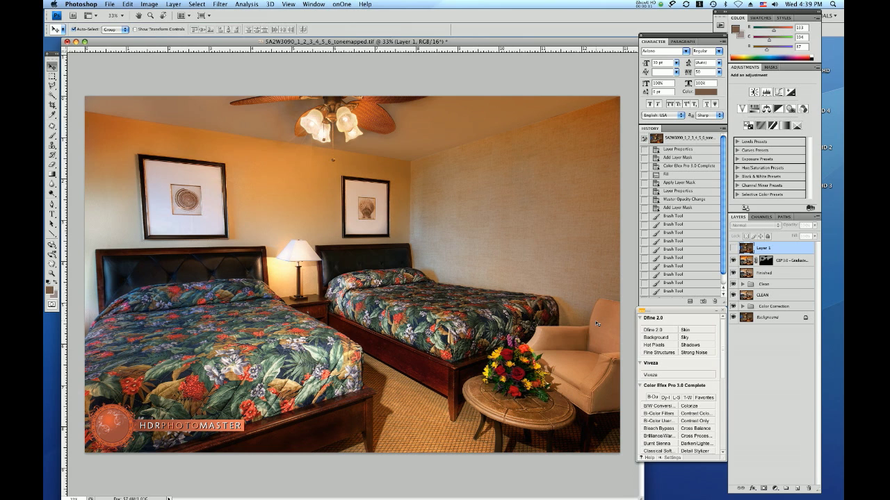
# Step: Turn on Layer 1 to show the darker, cooler tonemapped room over the warm edit
pyautogui.click(734, 248)
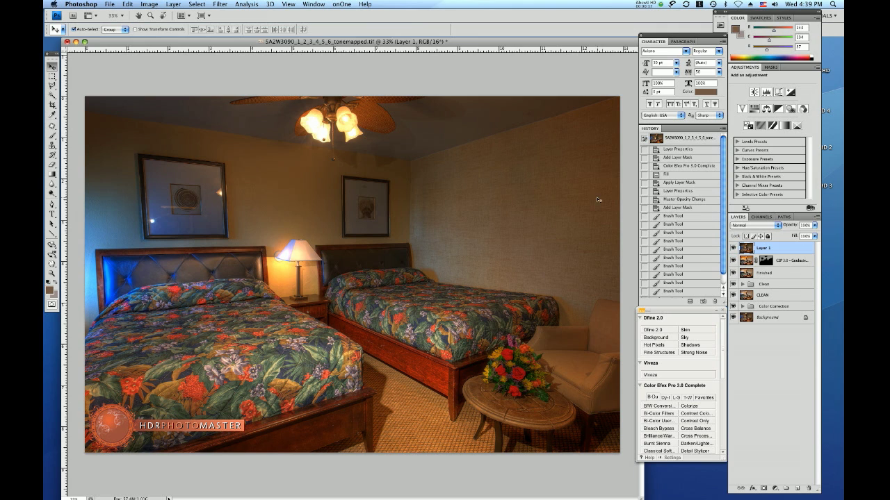
# Step: Launch onOne PhotoTools 2.0 Professional Edition on the hotel room image
pyautogui.click(342, 4)
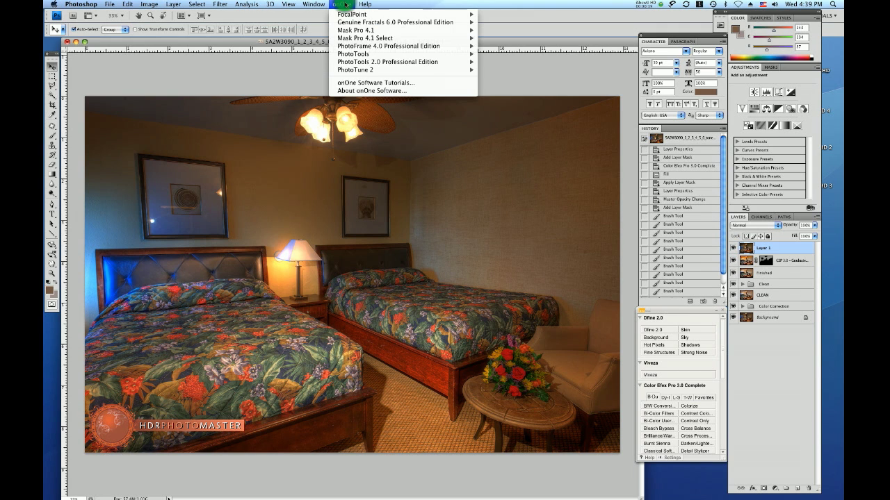
pyautogui.moveTo(361, 62)
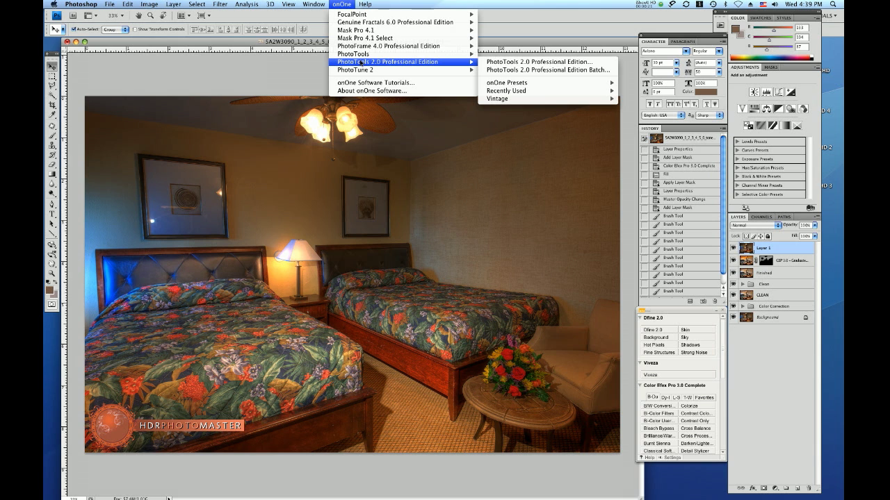
pyautogui.click(508, 66)
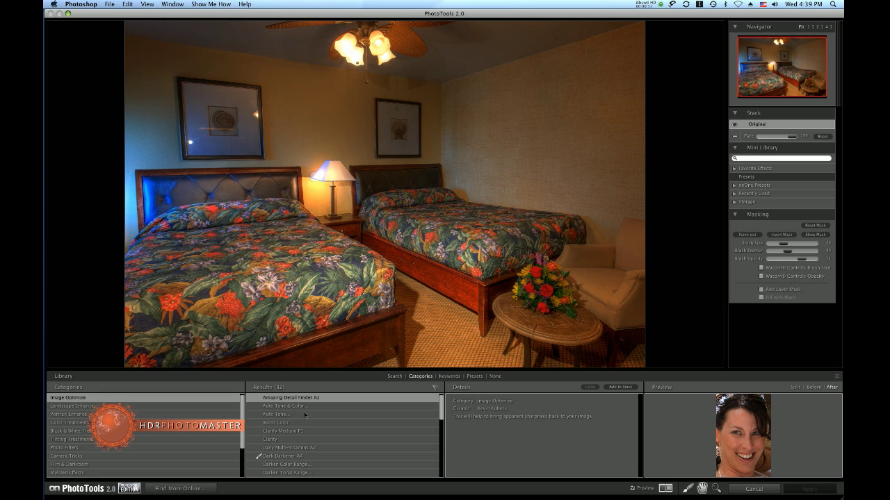
# Step: Add Clarity and Daily Multi-Vitamins A2 to the stack, fading Multi-Vitamins down
pyautogui.click(268, 439)
pyautogui.doubleClick(272, 442)
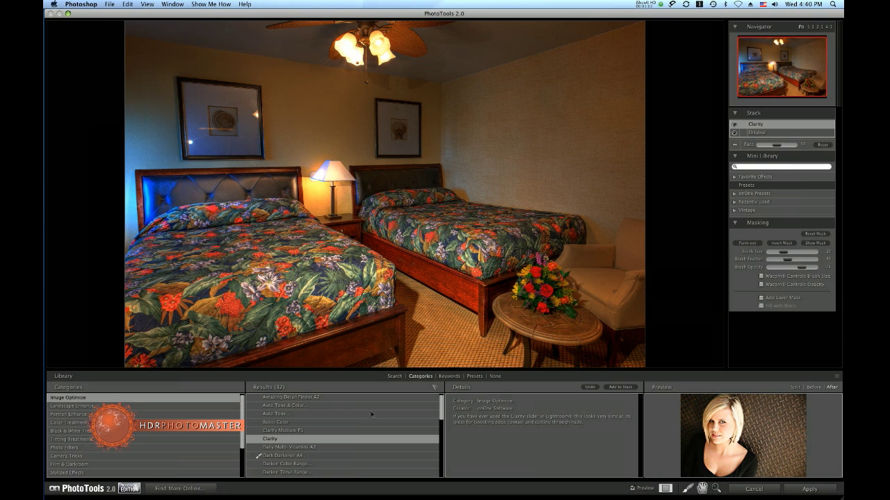
pyautogui.doubleClick(295, 448)
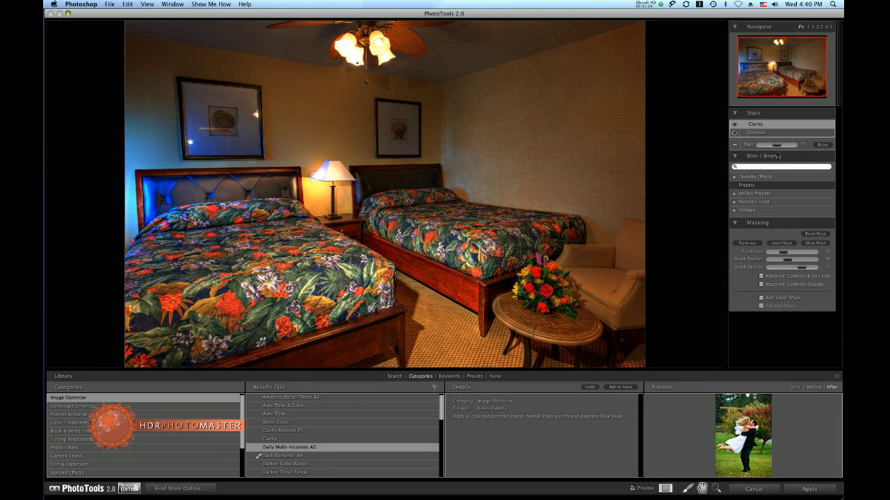
pyautogui.moveTo(790, 154); pyautogui.dragTo(755, 154)
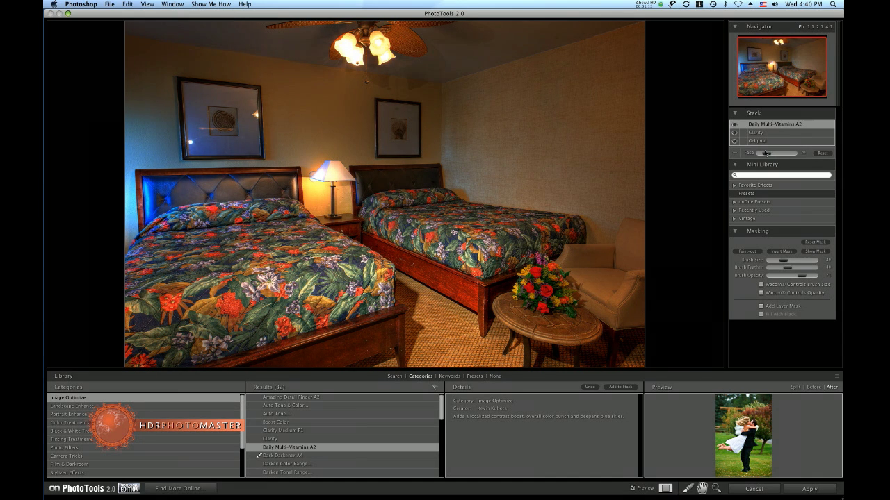
pyautogui.moveTo(776, 155); pyautogui.dragTo(764, 156)
# Step: Add a slightly faded Wow Portrait-Glow, apply it, and hide the new layer behind a black mask
pyautogui.click(89, 415)
pyautogui.click(276, 419)
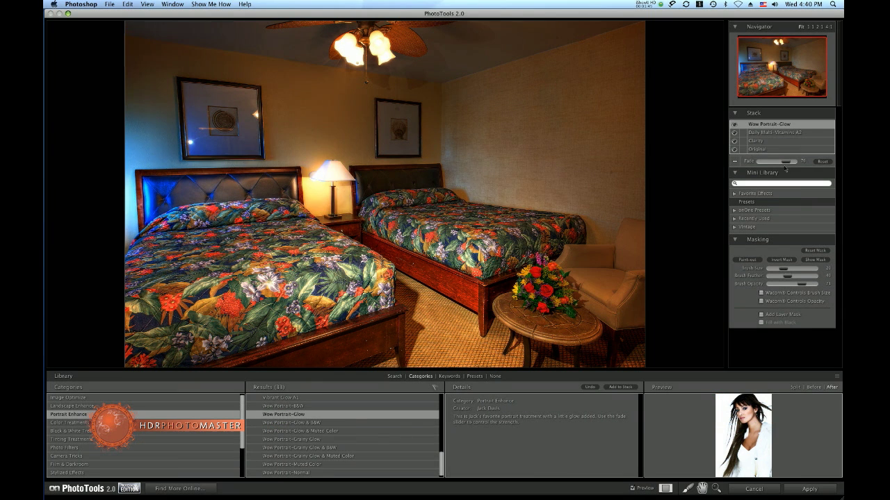
pyautogui.moveTo(791, 167)
pyautogui.mouseDown()
pyautogui.moveTo(779, 164)
pyautogui.moveTo(794, 167)
pyautogui.mouseUp()
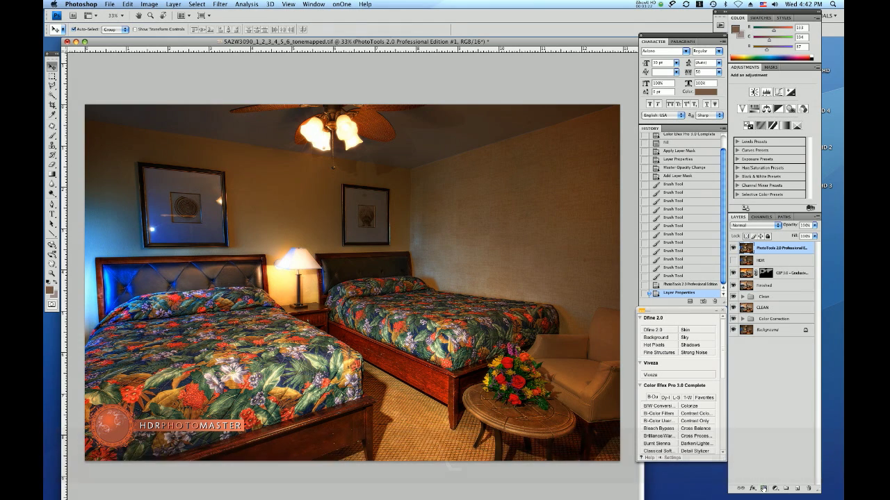
pyautogui.keyDown('alt'); pyautogui.click(762, 488); pyautogui.keyUp('alt')
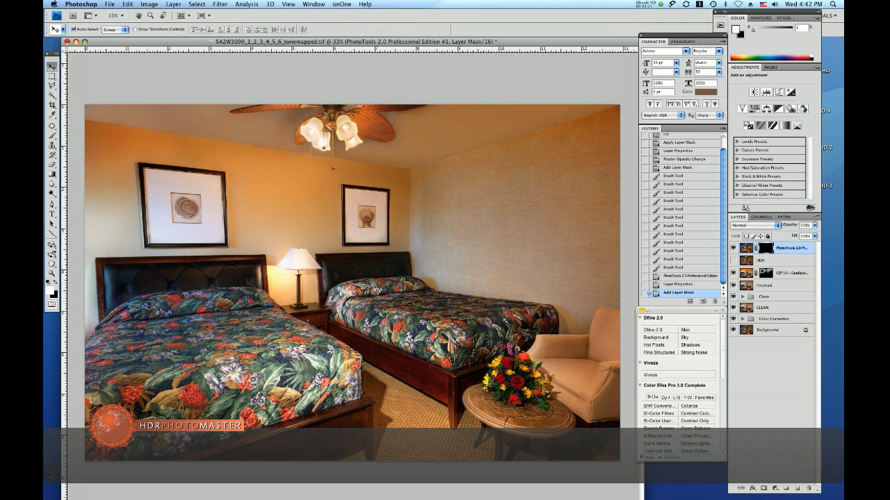
# Step: Paint white on the mask to reveal the glow on the wall beside the bedside lamp
pyautogui.click(678, 176)
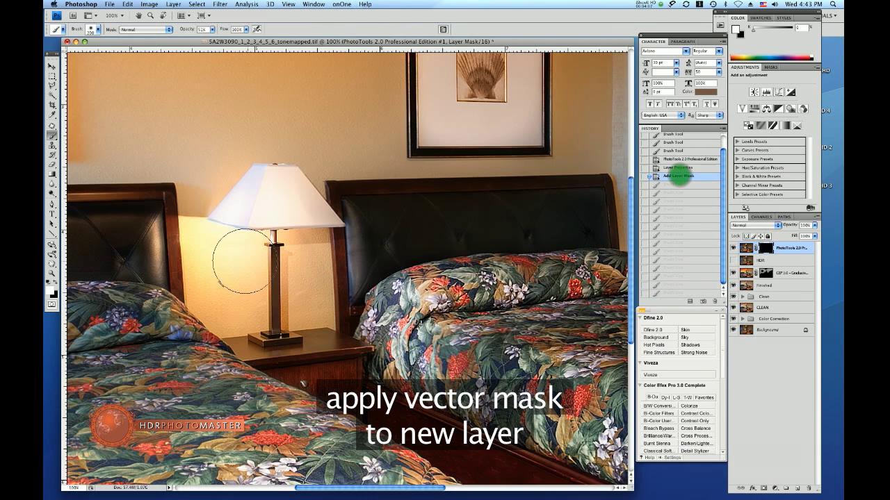
pyautogui.moveTo(230, 285); pyautogui.dragTo(254, 262)
pyautogui.click(294, 278)
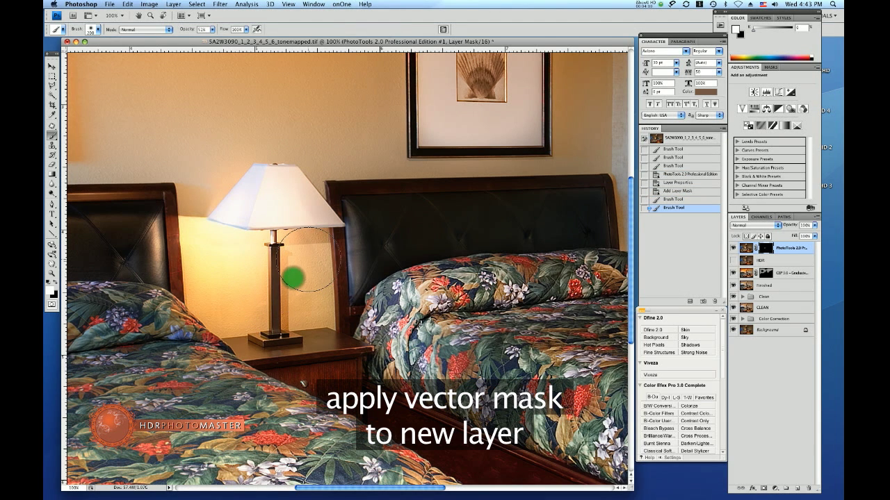
pyautogui.click(306, 258)
pyautogui.click(318, 308)
pyautogui.click(314, 306)
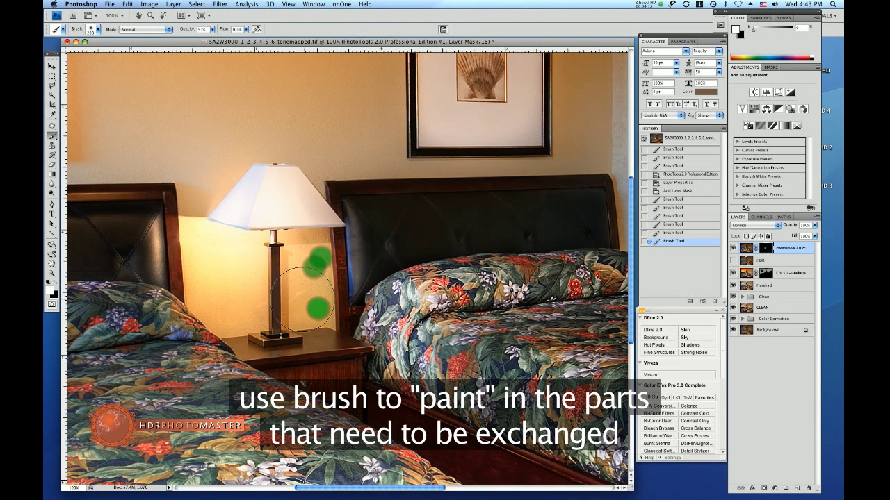
pyautogui.click(323, 320)
# Step: Reduce the brush to the 27 px tip
pyautogui.click(97, 29)
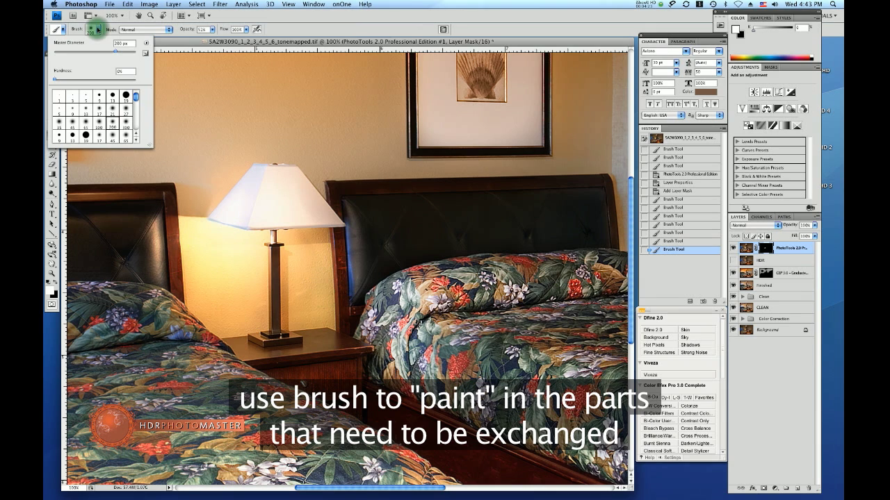
pyautogui.click(86, 121)
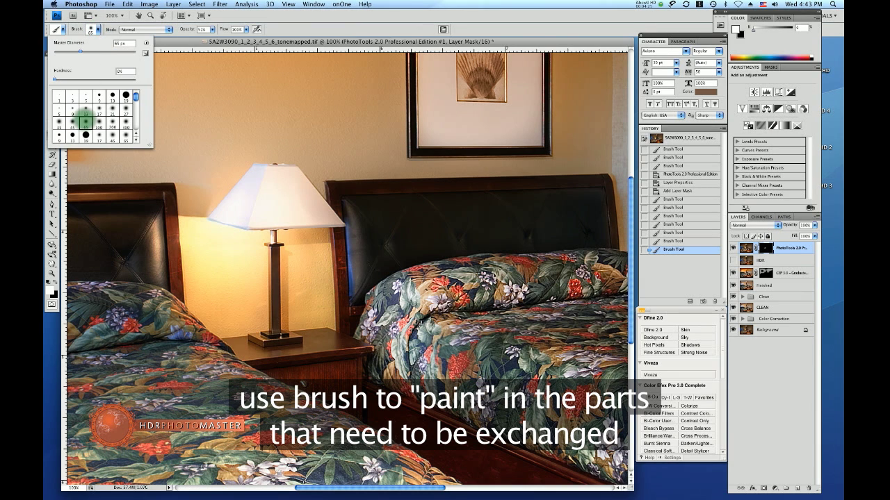
pyautogui.click(59, 122)
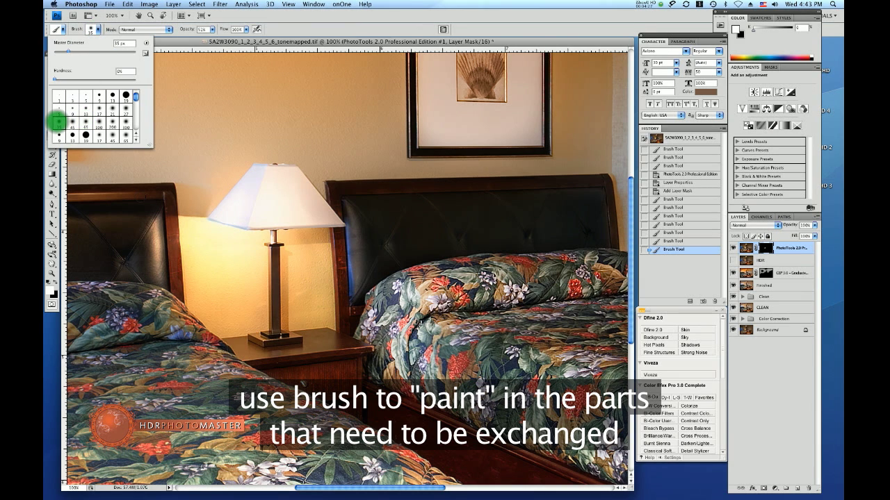
pyautogui.click(126, 108)
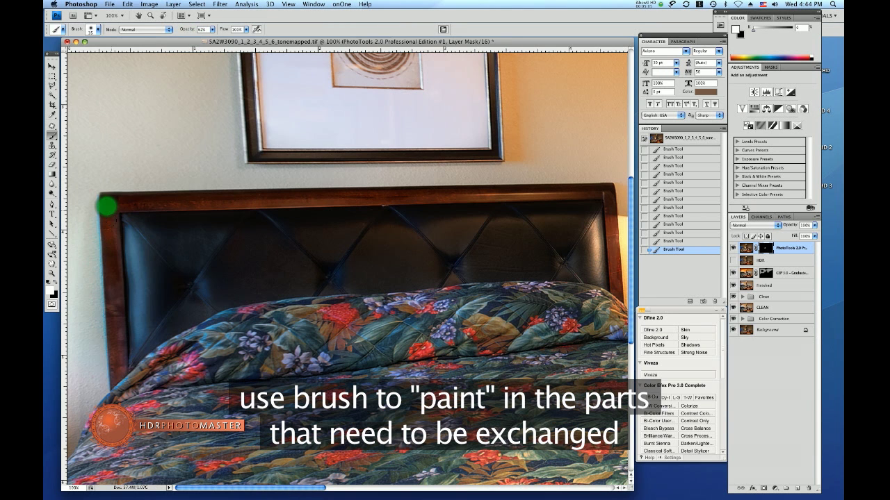
# Step: Paint the glow in along the headboard's left edge, from top corner to bottom
pyautogui.moveTo(110, 209); pyautogui.dragTo(113, 257)
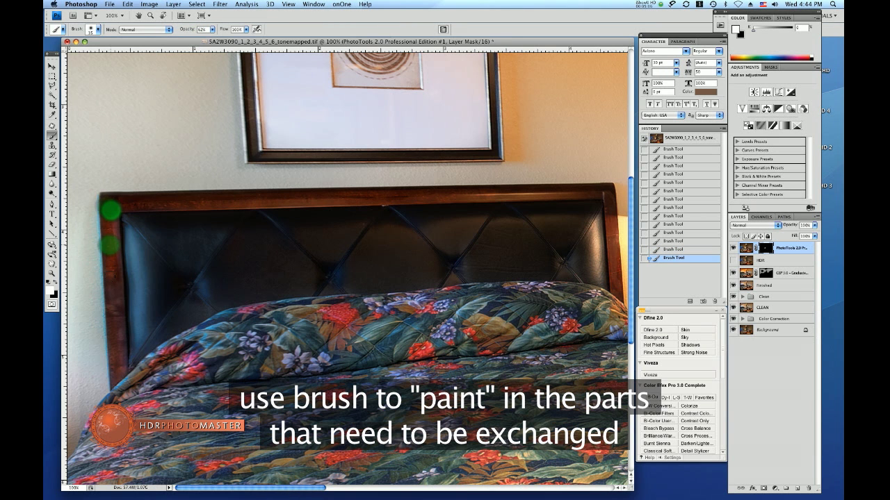
pyautogui.click(110, 246)
pyautogui.click(110, 269)
pyautogui.click(115, 280)
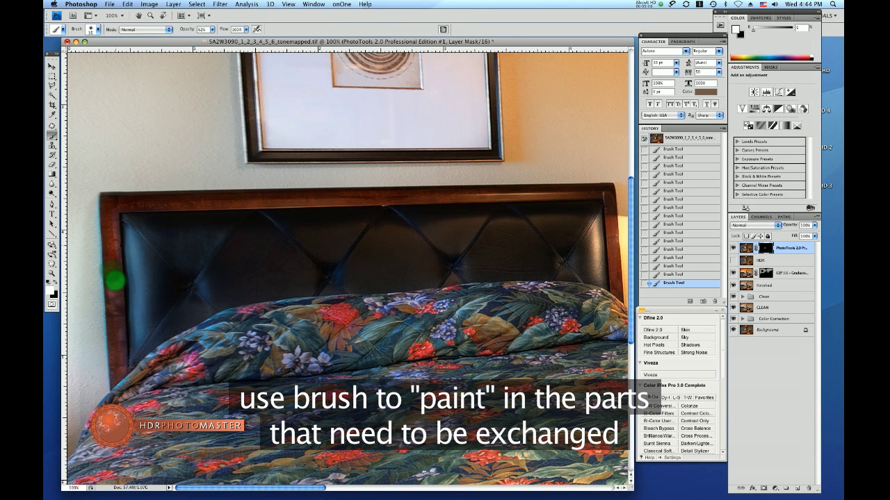
pyautogui.click(108, 201)
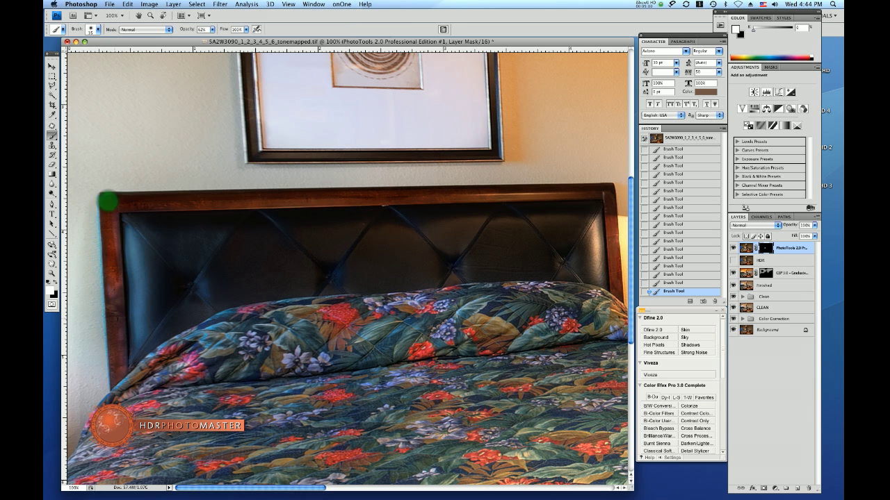
pyautogui.click(111, 320)
pyautogui.click(115, 346)
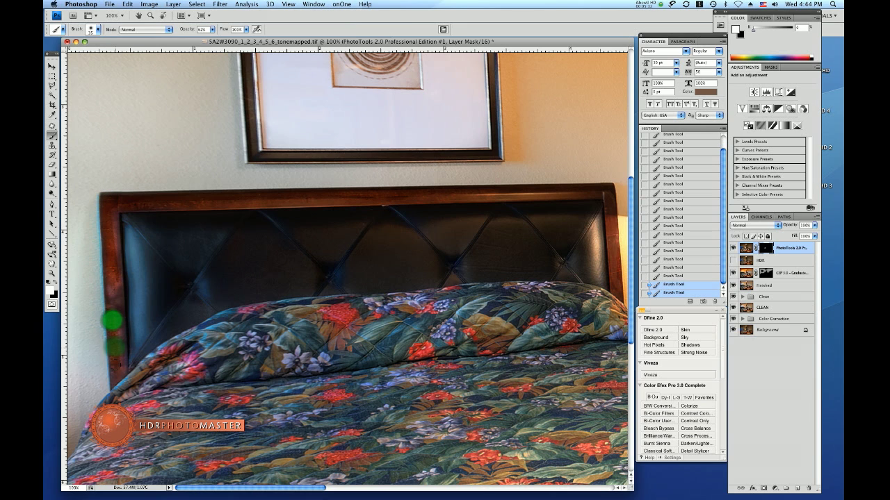
pyautogui.click(112, 378)
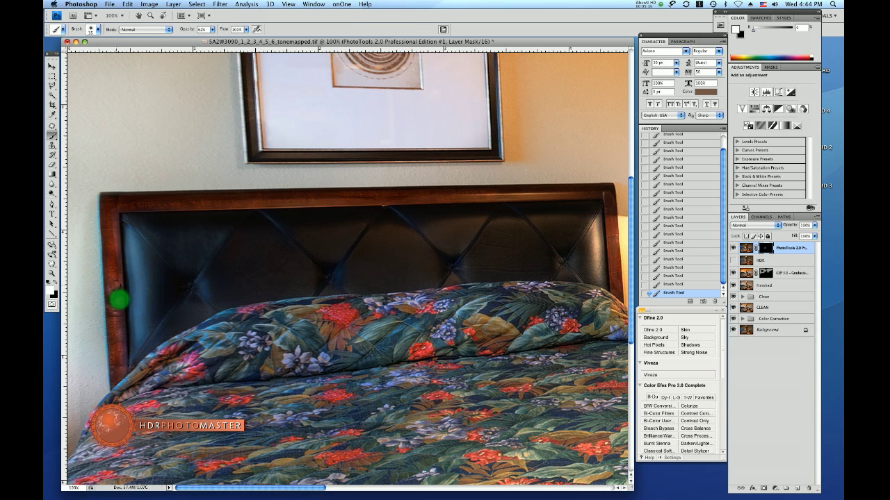
# Step: Reveal the glow along the top of the headboard and down its right edge
pyautogui.press('z')
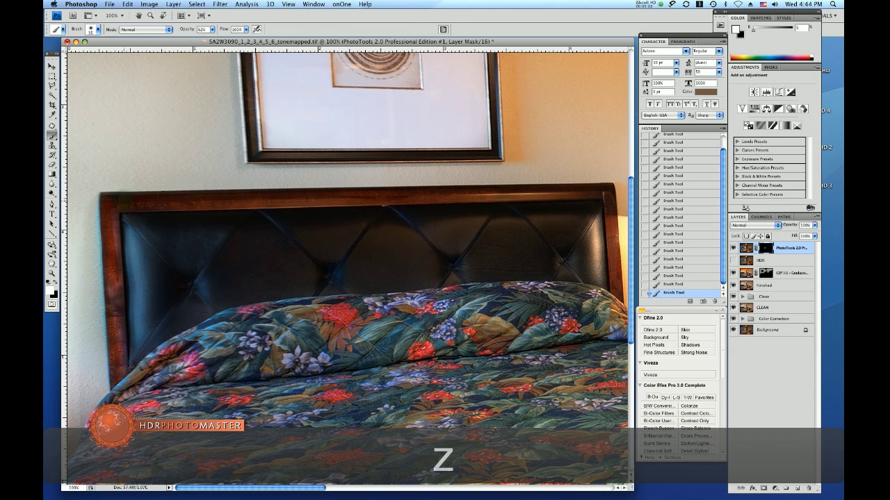
pyautogui.click(123, 200)
pyautogui.click(169, 201)
pyautogui.click(251, 199)
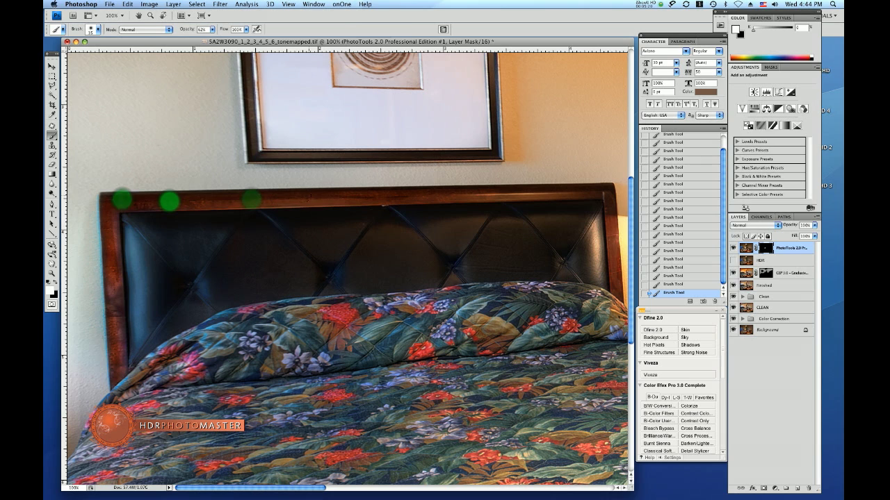
pyautogui.click(295, 200)
pyautogui.click(383, 196)
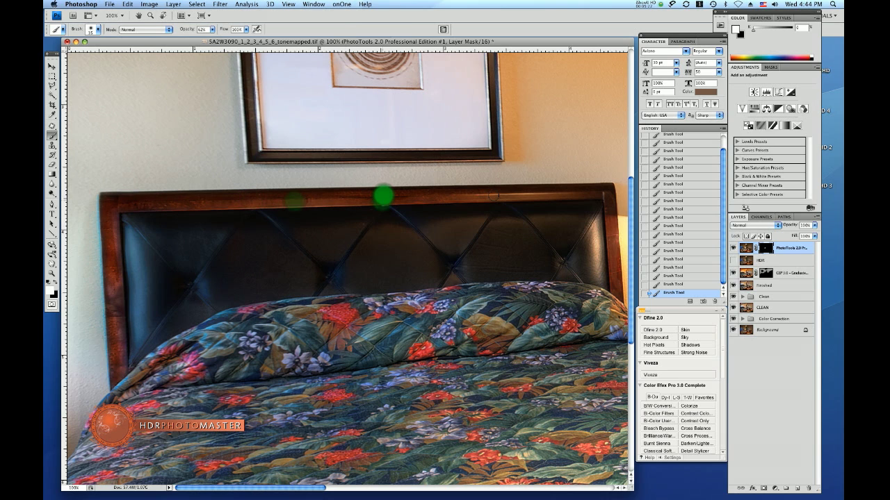
pyautogui.click(541, 190)
pyautogui.click(578, 190)
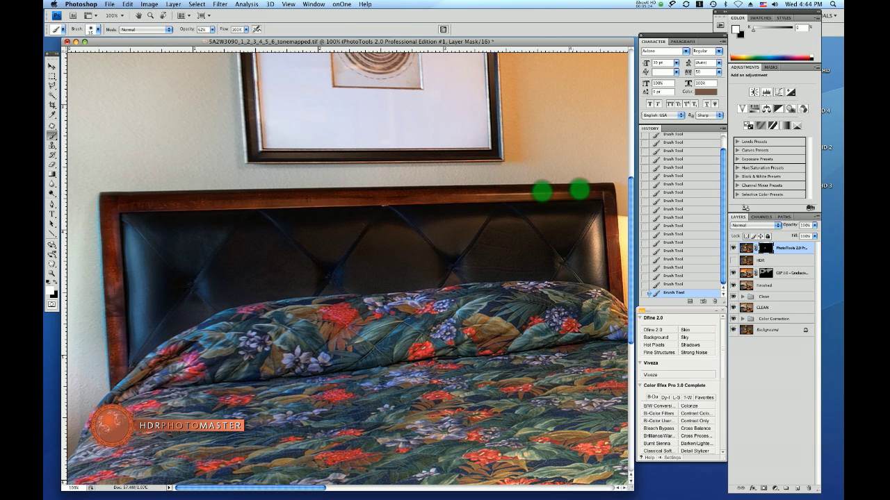
pyautogui.click(611, 190)
pyautogui.click(613, 215)
pyautogui.click(612, 257)
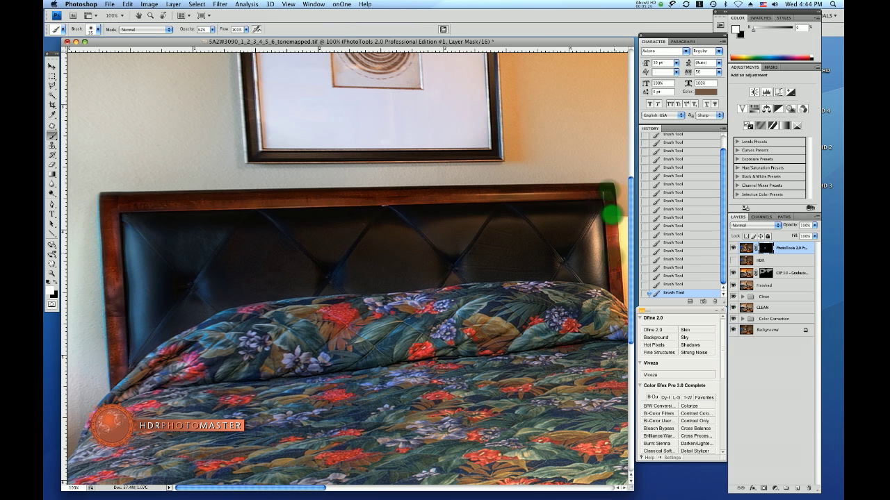
# Step: Paint the mask along the wall edge by the lamp and the right headboard's top
pyautogui.hscroll(10, 467, 288)
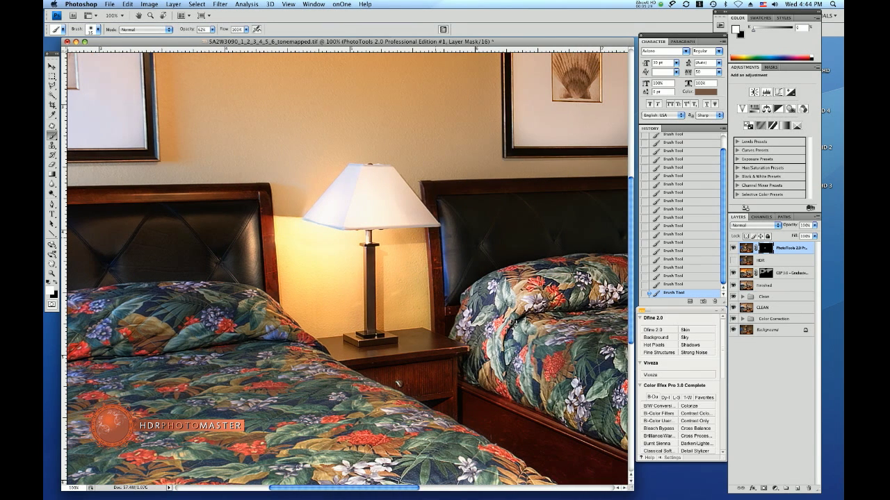
pyautogui.click(434, 238)
pyautogui.click(437, 296)
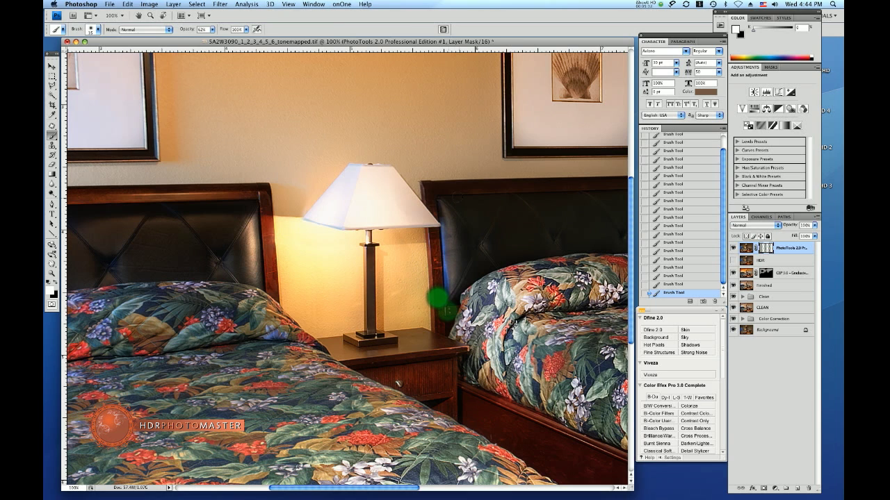
pyautogui.click(426, 183)
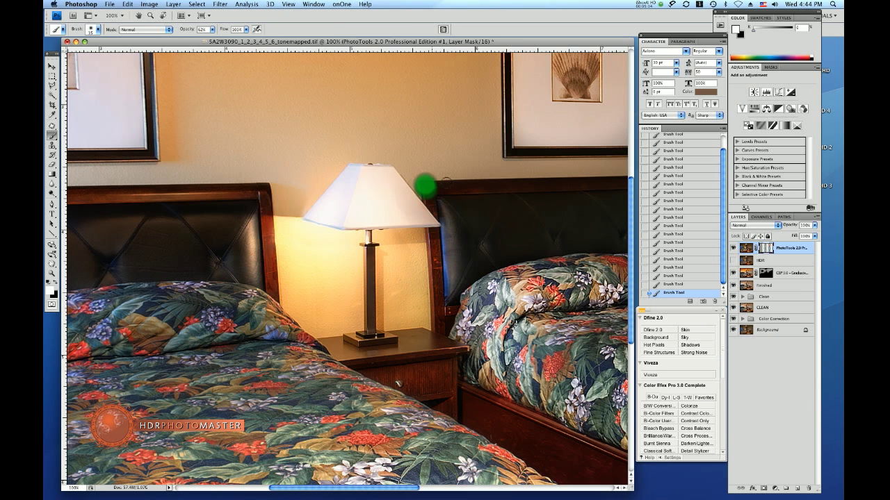
pyautogui.click(445, 182)
pyautogui.click(475, 187)
pyautogui.click(533, 185)
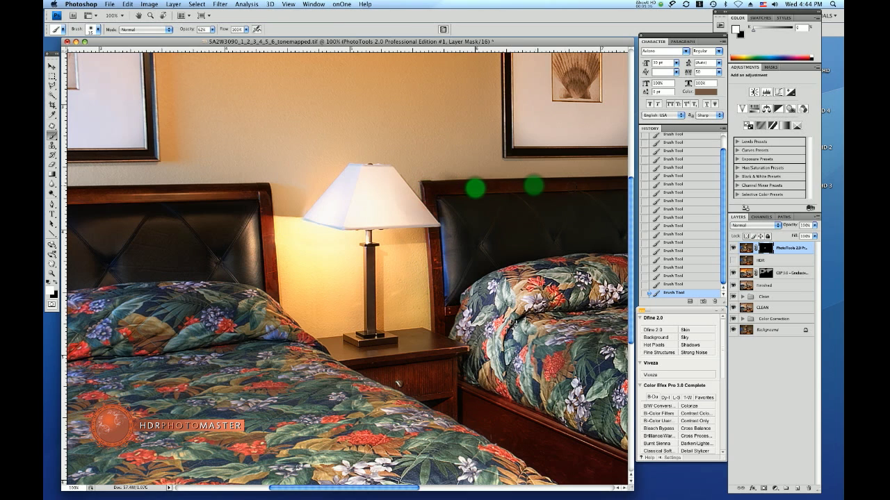
pyautogui.scroll(-5, 348, 264)
pyautogui.hscroll(3, 347, 264)
# Step: Switch to a 17 px brush and paint the mask along the right bed's rail
pyautogui.click(97, 29)
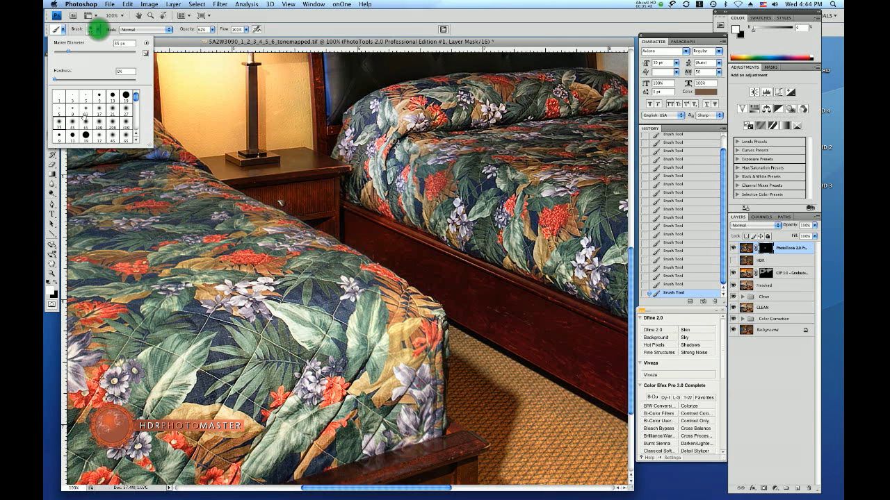
pyautogui.click(97, 109)
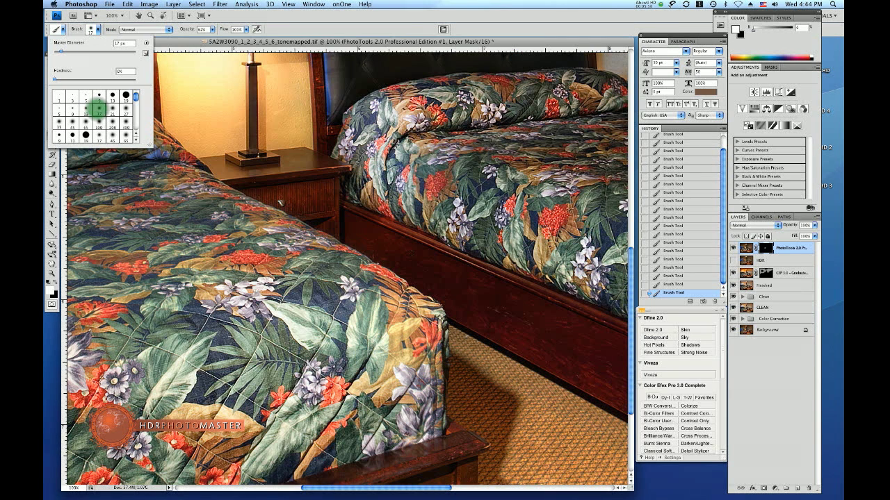
pyautogui.click(378, 220)
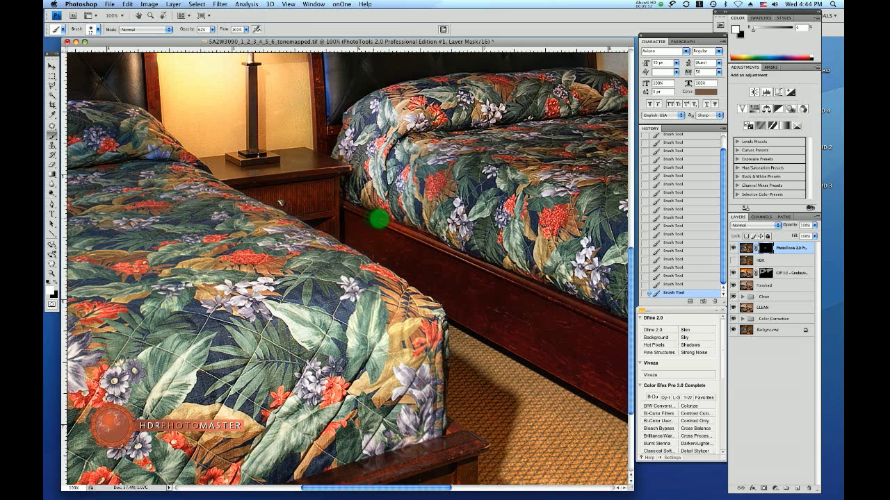
pyautogui.click(345, 204)
pyautogui.click(396, 227)
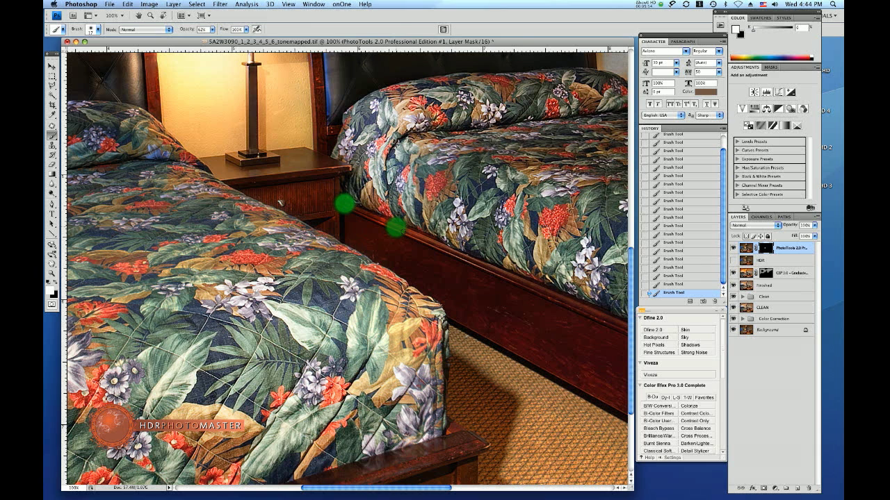
pyautogui.click(449, 249)
pyautogui.click(486, 268)
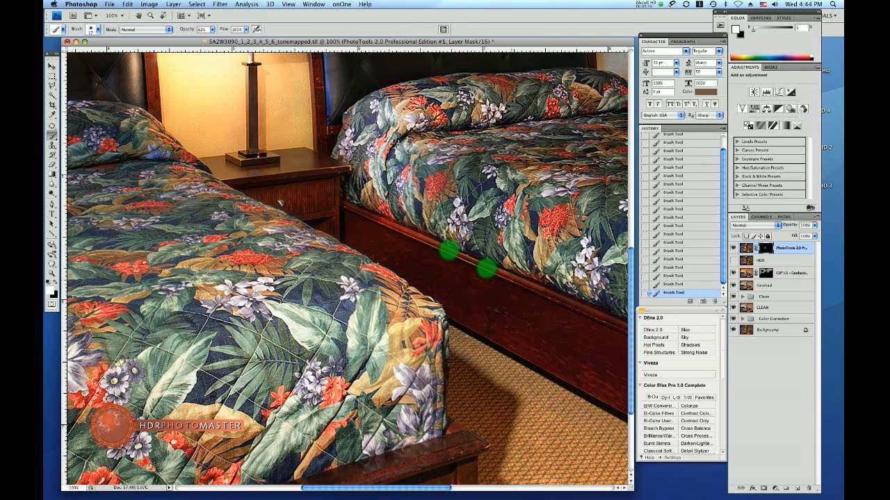
pyautogui.click(512, 281)
pyautogui.click(558, 298)
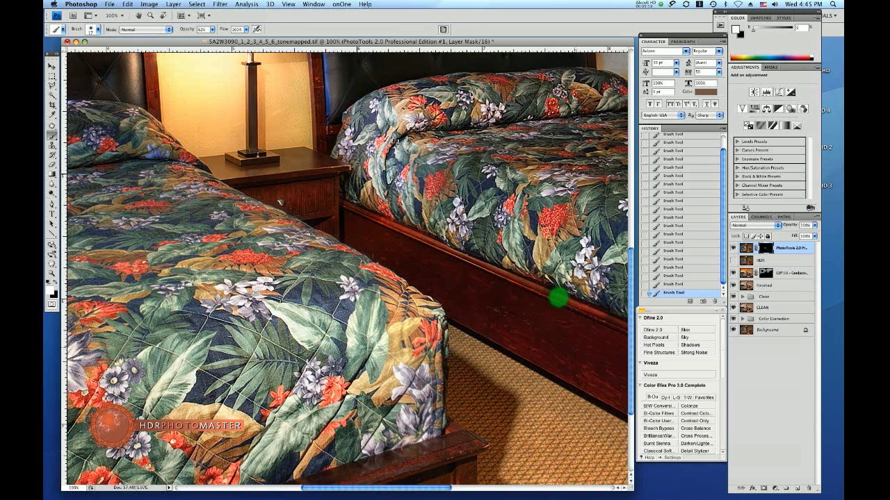
# Step: Continue painting the mask further along the bed rail to its end
pyautogui.hscroll(5, 559, 298)
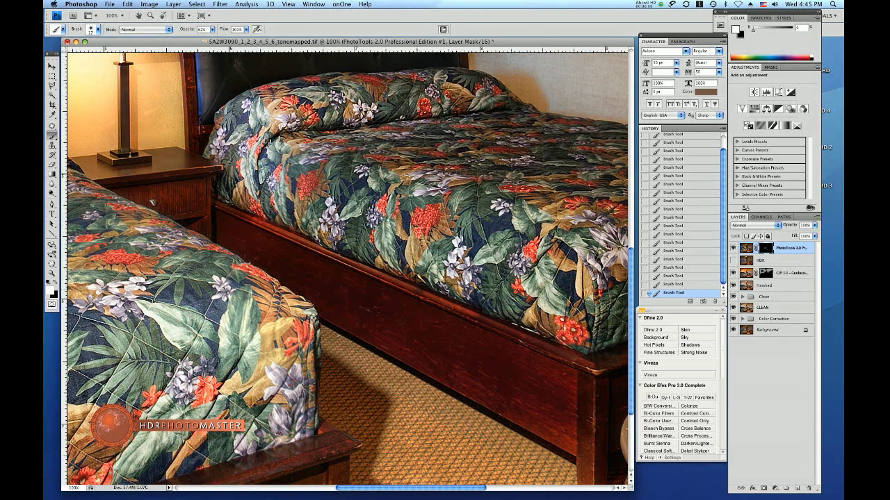
pyautogui.click(415, 289)
pyautogui.click(471, 312)
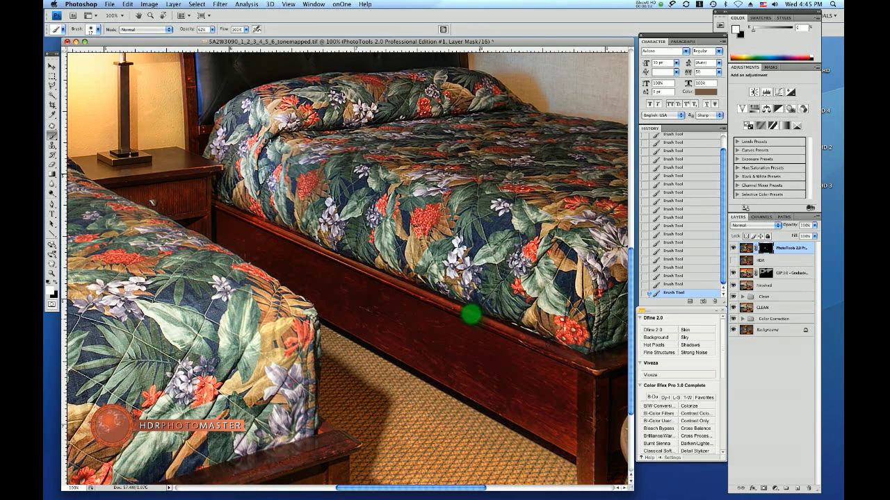
pyautogui.click(477, 320)
pyautogui.click(459, 314)
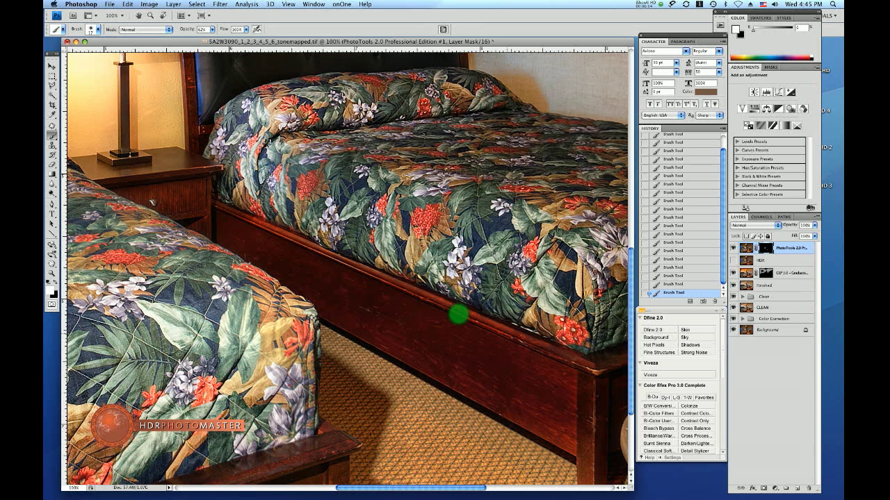
pyautogui.click(513, 336)
pyautogui.click(536, 350)
pyautogui.click(584, 369)
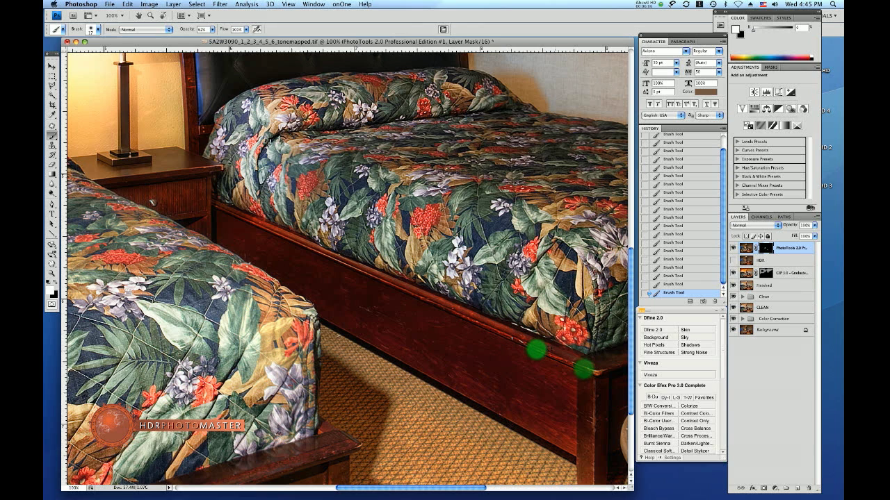
pyautogui.click(546, 346)
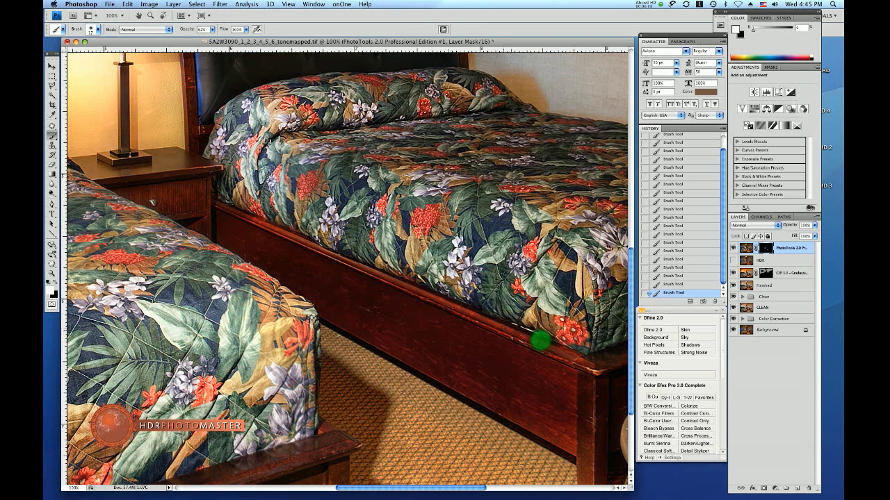
pyautogui.click(508, 329)
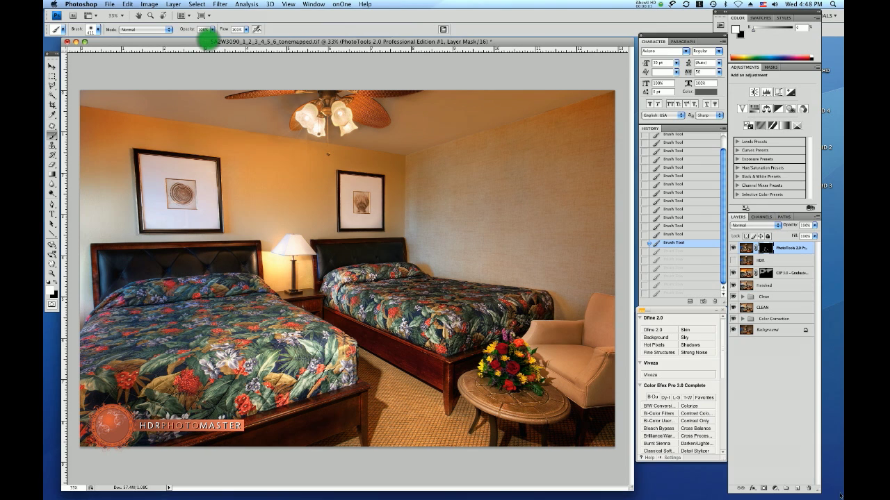
# Step: Toggle the PhotoTools layer on and off to compare before and after, then hide the HDR layer
pyautogui.click(732, 248)
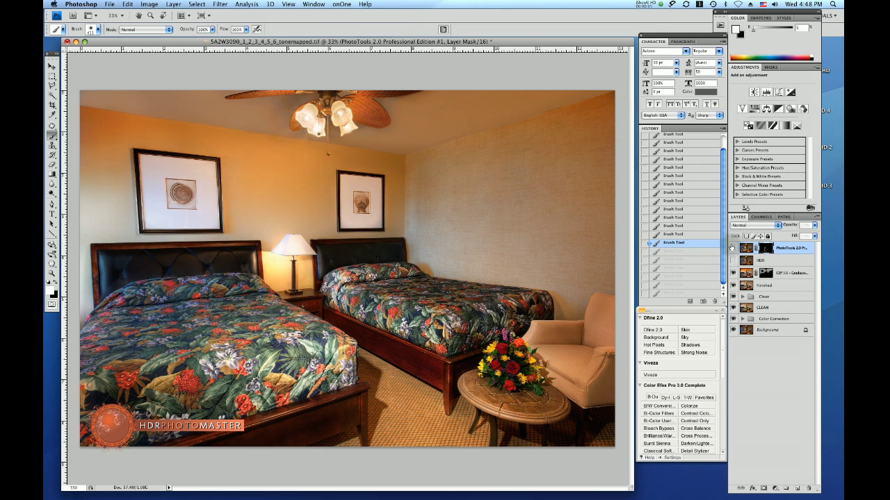
pyautogui.click(731, 248)
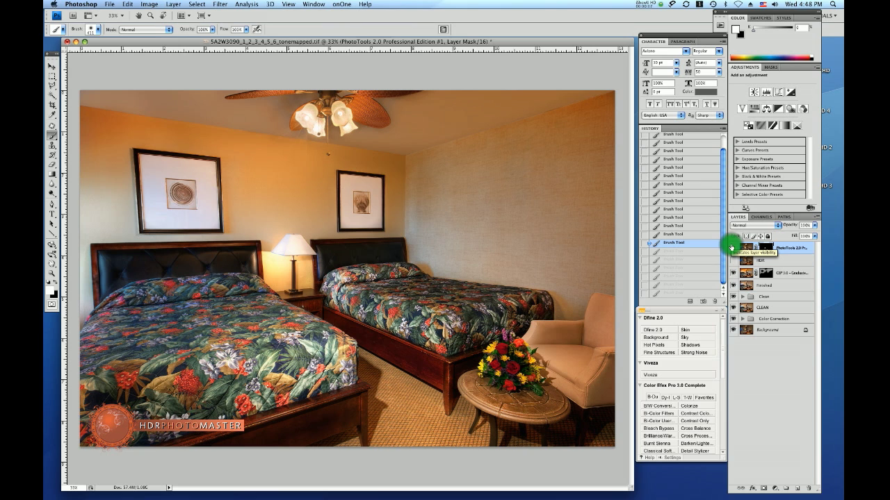
pyautogui.click(731, 247)
pyautogui.click(731, 247)
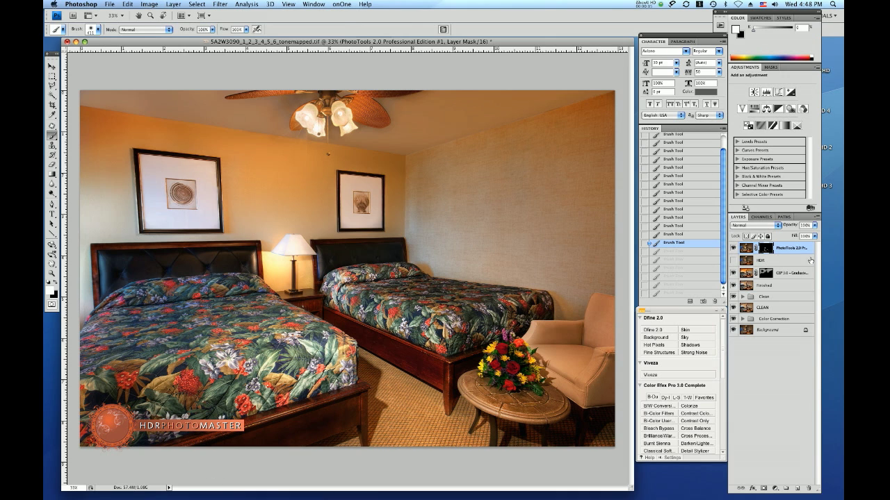
pyautogui.click(733, 249)
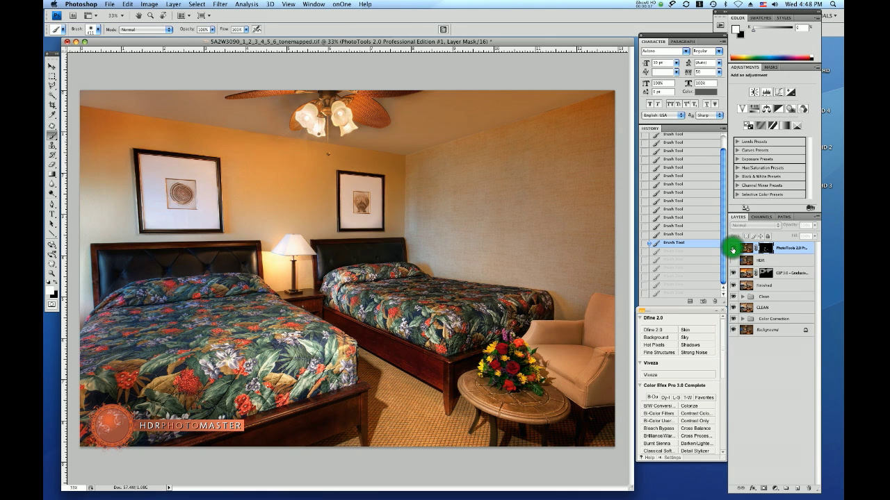
pyautogui.click(732, 249)
pyautogui.click(733, 249)
pyautogui.click(732, 249)
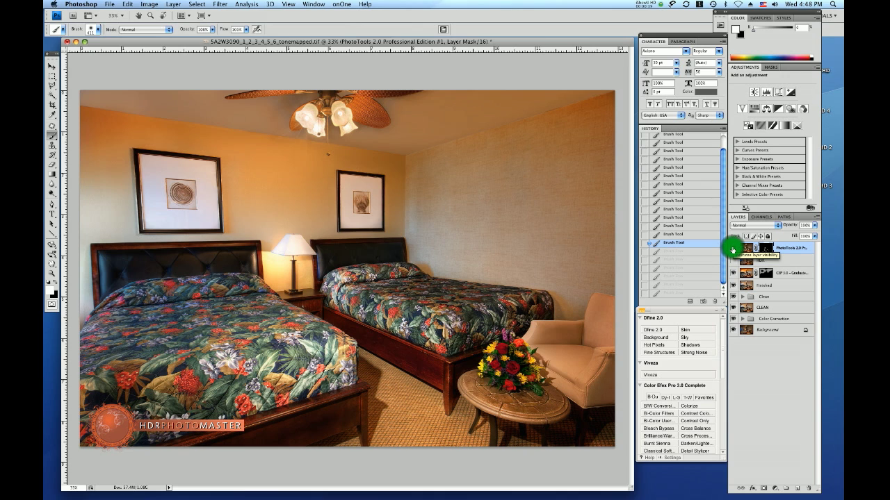
pyautogui.click(733, 249)
pyautogui.click(733, 249)
pyautogui.click(733, 260)
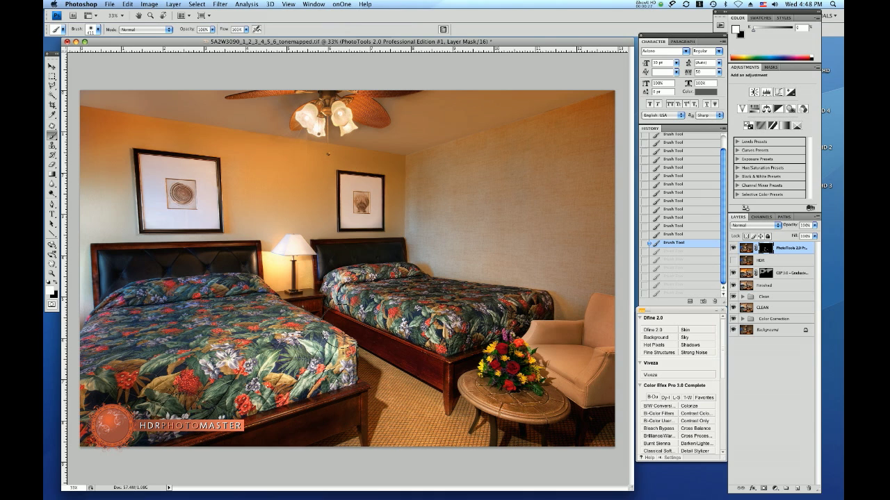
# Step: Brush the mask over the left bed and compare it with the PhotoTools layer toggled
pyautogui.moveTo(259, 363)
pyautogui.mouseDown()
pyautogui.moveTo(278, 389)
pyautogui.moveTo(295, 351)
pyautogui.moveTo(327, 351)
pyautogui.moveTo(298, 373)
pyautogui.moveTo(330, 370)
pyautogui.mouseUp()
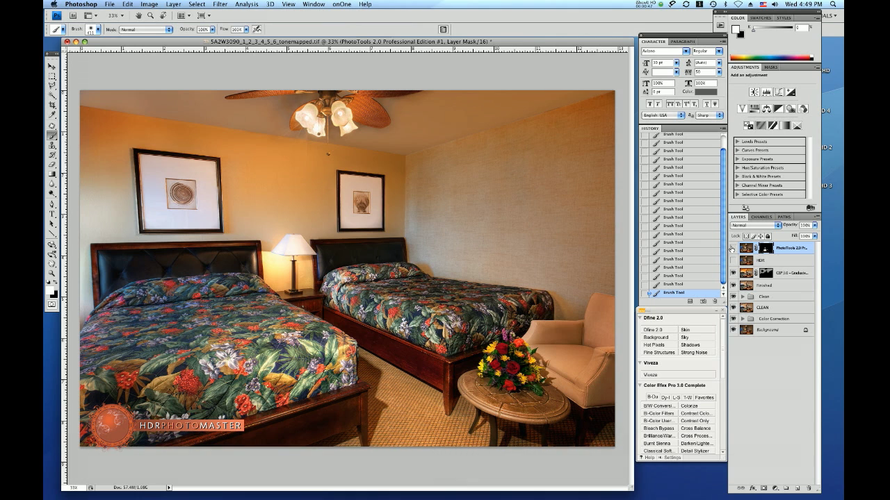
pyautogui.click(732, 248)
pyautogui.click(732, 249)
pyautogui.click(732, 248)
pyautogui.click(732, 248)
pyautogui.click(732, 248)
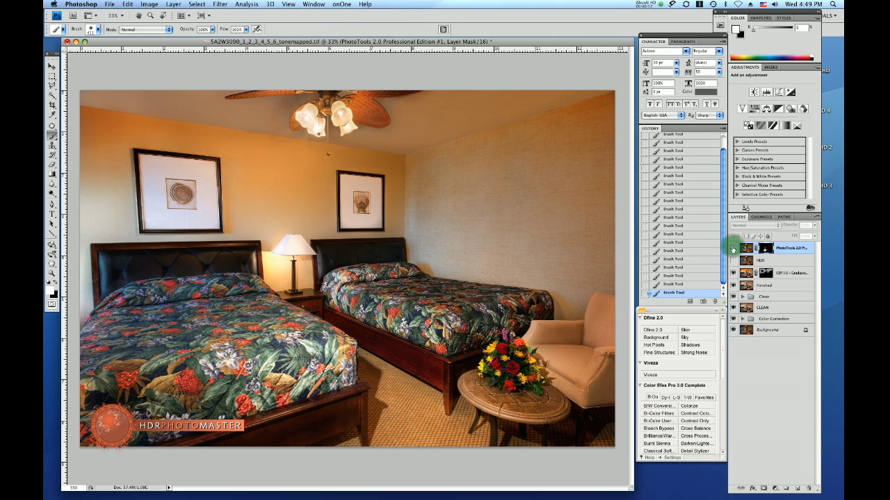
pyautogui.click(732, 249)
pyautogui.click(732, 248)
pyautogui.click(732, 249)
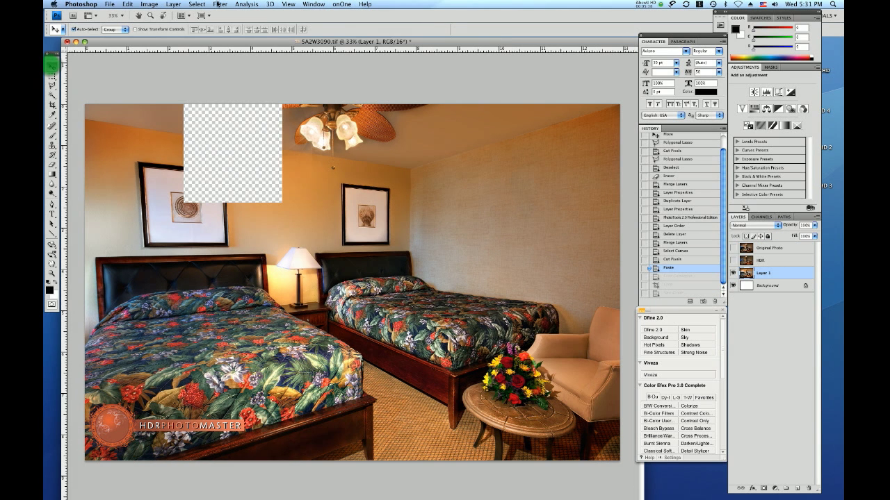
# Step: Apply Lens Correction with +19 vertical perspective, a -0.30° angle and slightly reduced scale
pyautogui.click(217, 4)
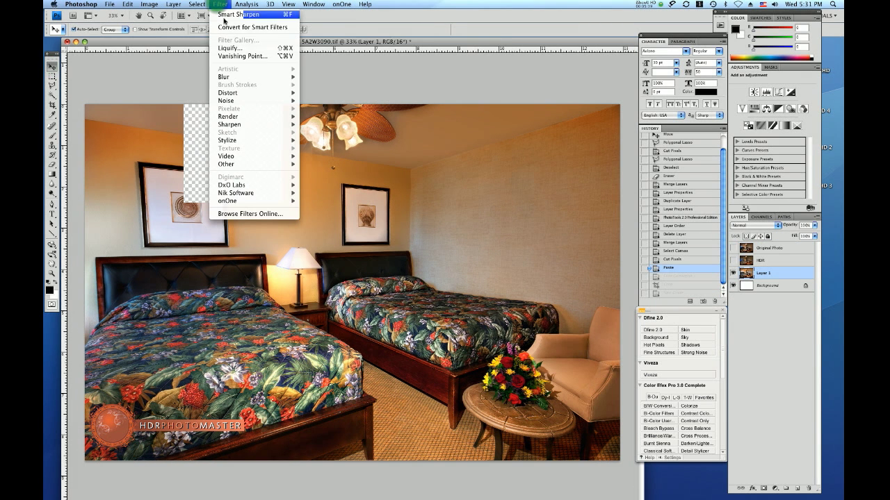
pyautogui.moveTo(229, 94)
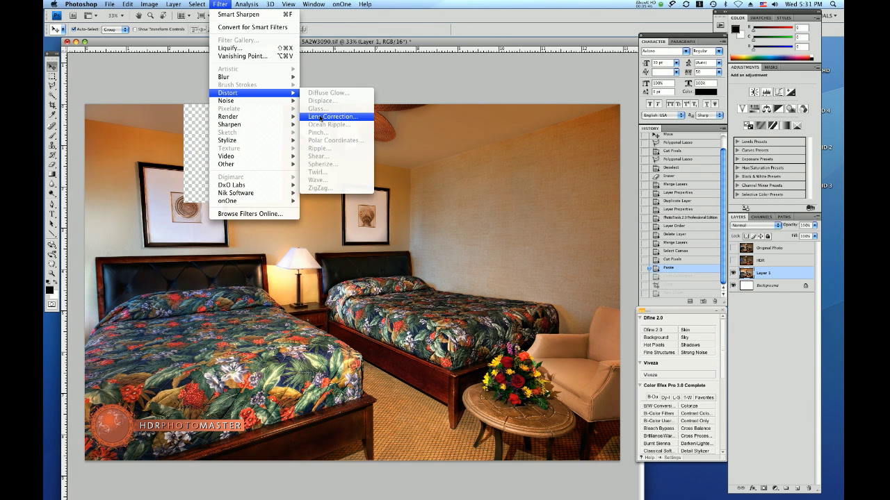
pyautogui.click(332, 117)
pyautogui.click(779, 204)
pyautogui.moveTo(779, 203); pyautogui.dragTo(788, 203)
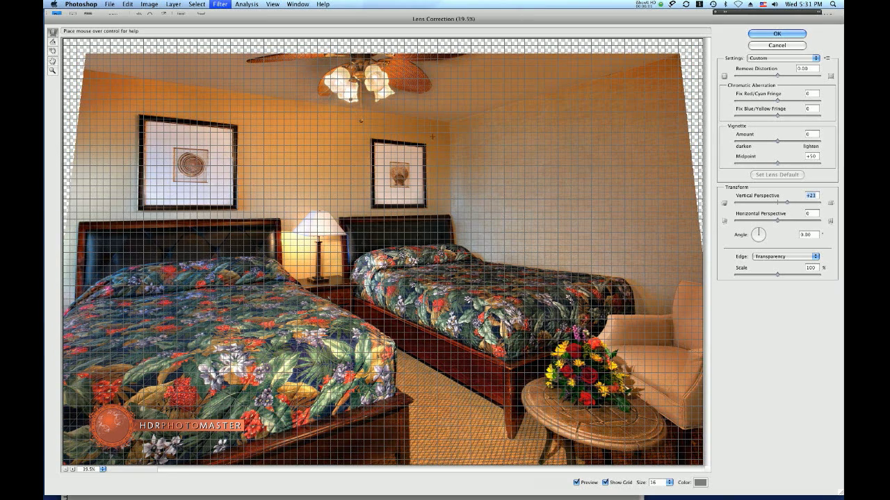
pyautogui.click(808, 214)
pyautogui.write('0')
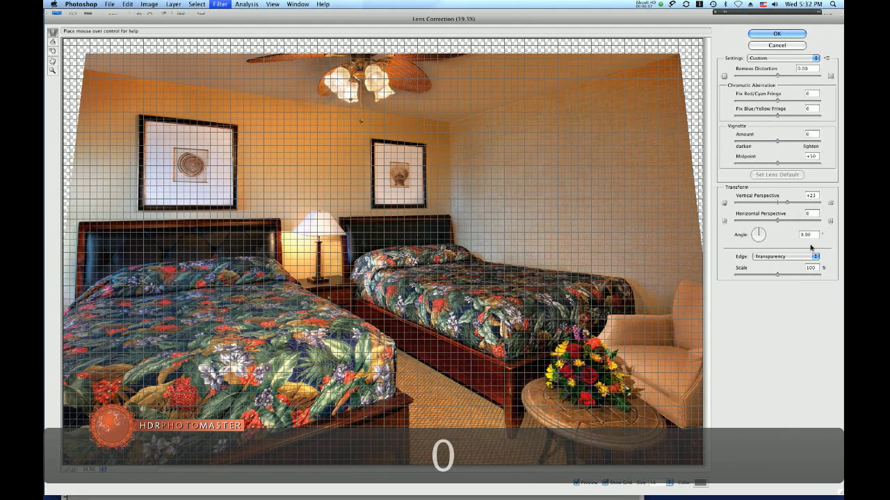
pyautogui.click(806, 235)
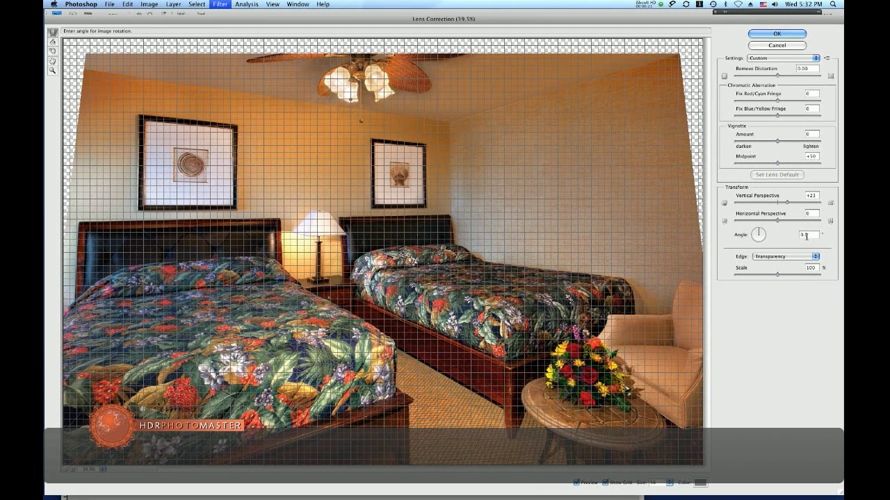
pyautogui.moveTo(789, 202); pyautogui.dragTo(786, 203)
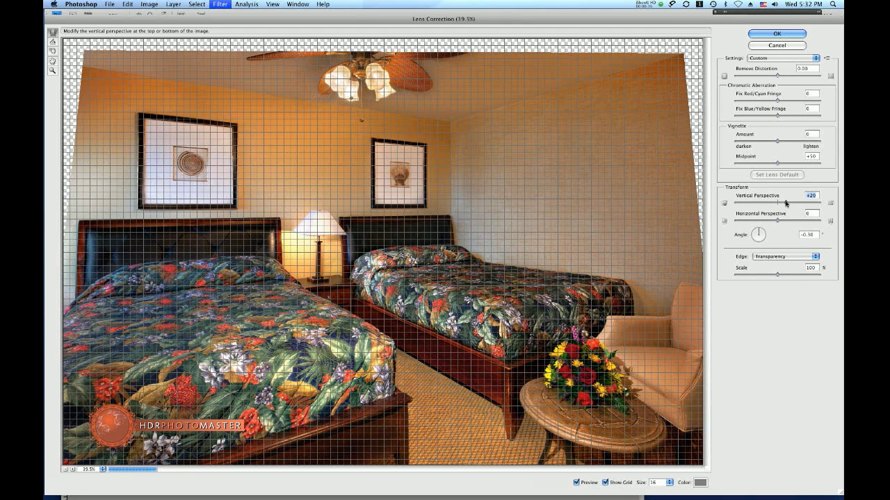
pyautogui.moveTo(785, 203); pyautogui.dragTo(783, 203)
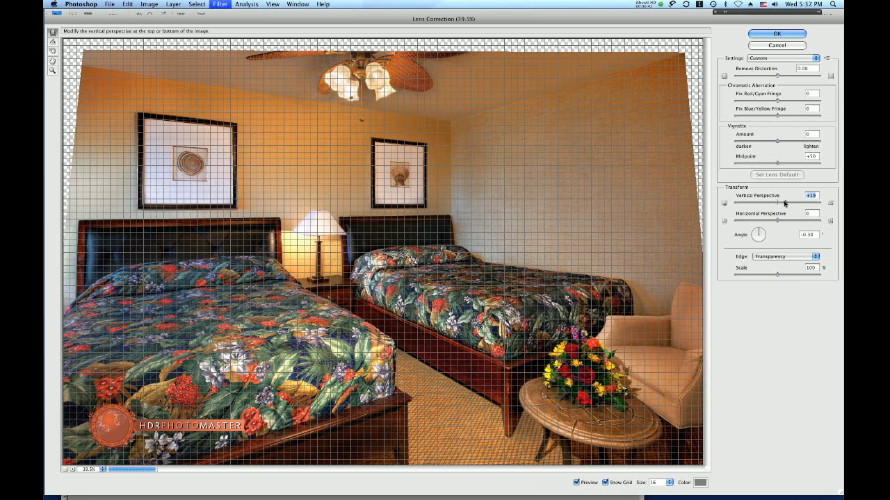
pyautogui.moveTo(785, 203); pyautogui.dragTo(786, 203)
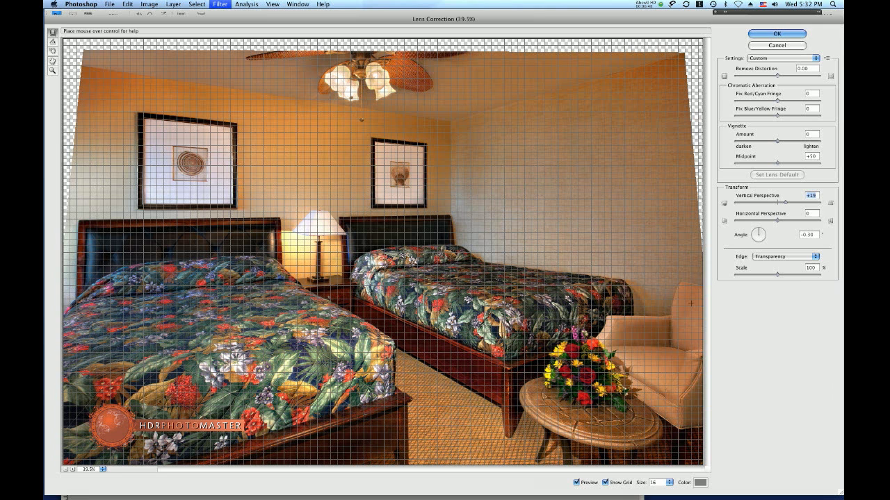
pyautogui.moveTo(777, 276); pyautogui.dragTo(771, 276)
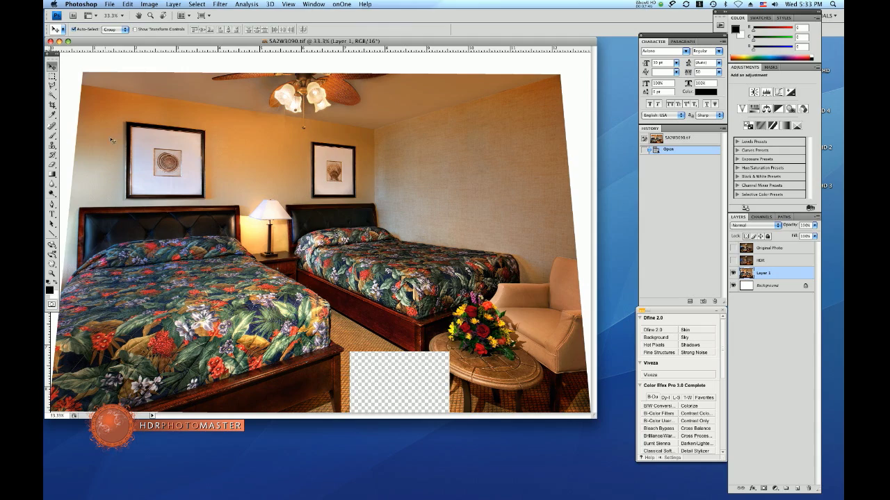
# Step: Crop the image to trim the transparent edges, adjusting the top and left crop edges
pyautogui.moveTo(84, 43); pyautogui.dragTo(102, 50)
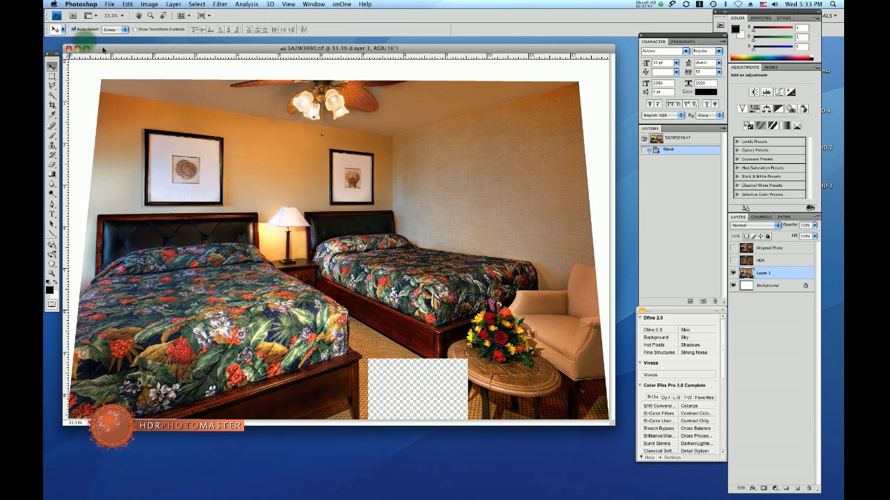
pyautogui.click(51, 104)
pyautogui.moveTo(88, 79); pyautogui.dragTo(599, 417)
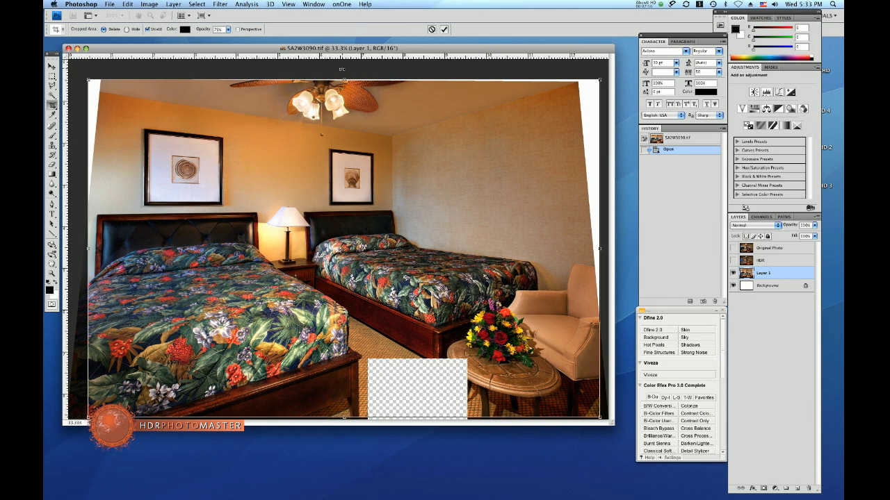
pyautogui.moveTo(343, 79); pyautogui.dragTo(343, 81)
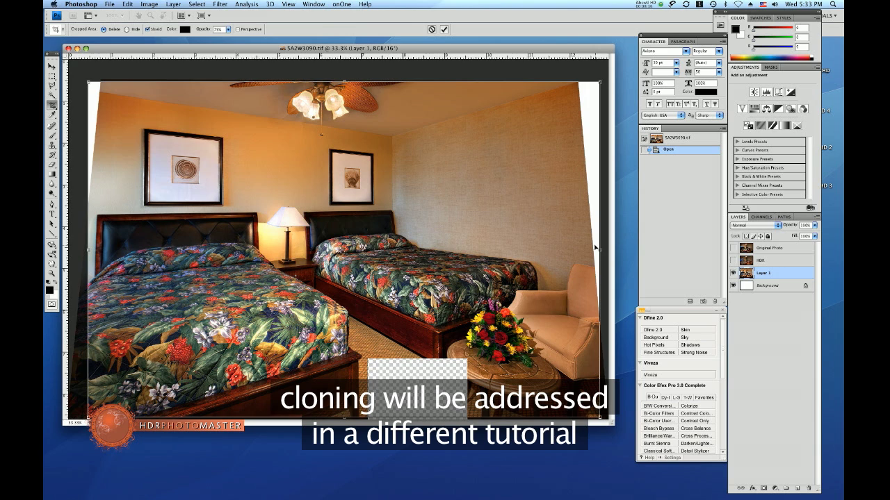
pyautogui.moveTo(599, 249); pyautogui.dragTo(599, 249)
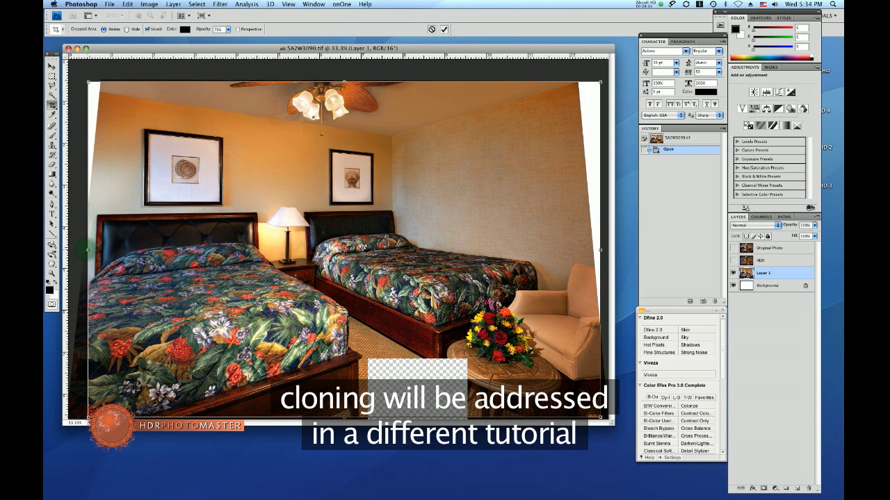
pyautogui.moveTo(87, 248); pyautogui.dragTo(82, 249)
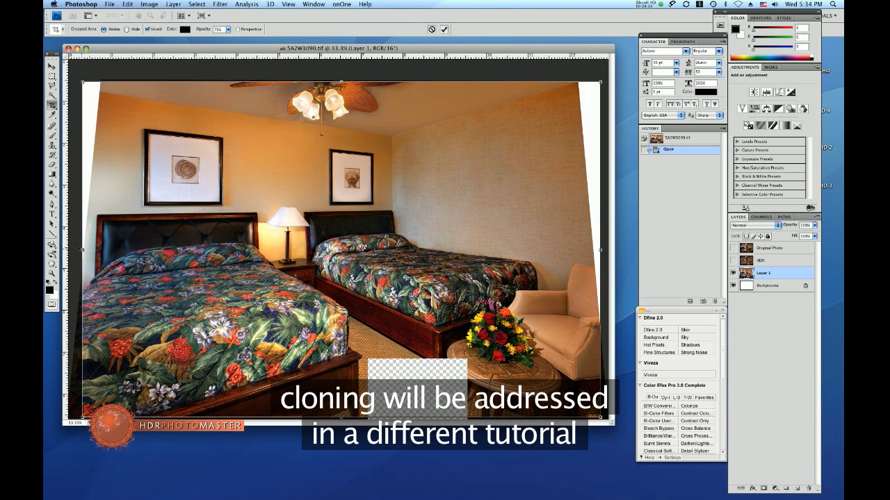
pyautogui.moveTo(82, 249); pyautogui.dragTo(80, 249)
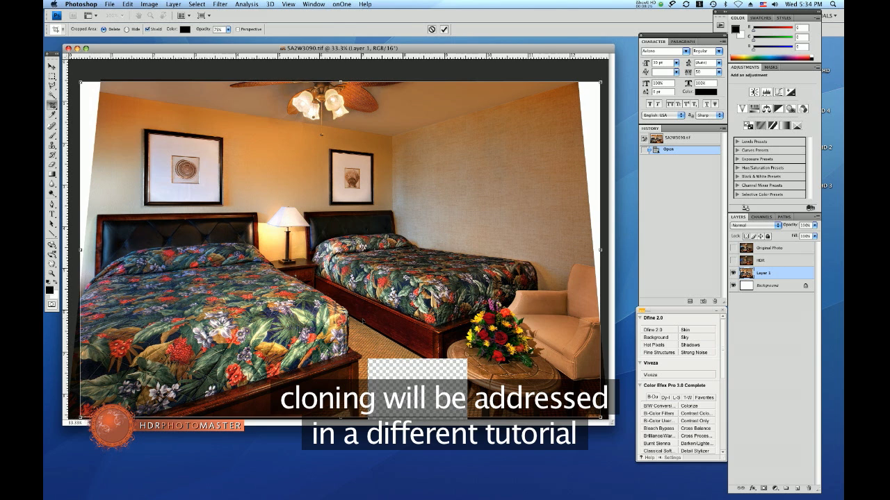
pyautogui.press('Return')
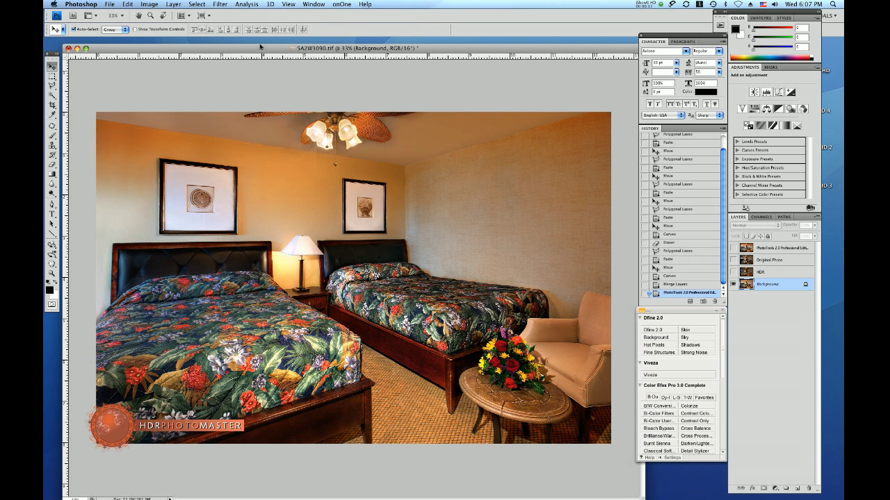
# Step: Reposition the document window, select the Background layer, and bring up the onOne plug-ins menu
pyautogui.moveTo(258, 47); pyautogui.dragTo(257, 42)
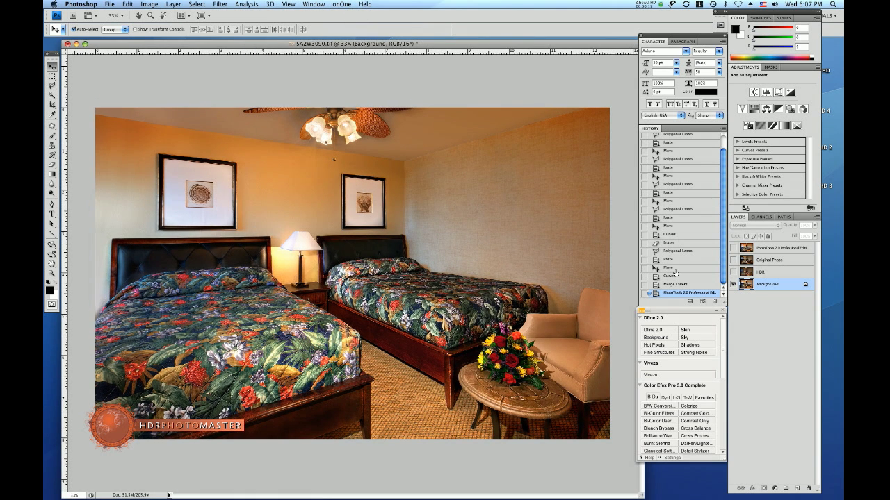
pyautogui.click(779, 284)
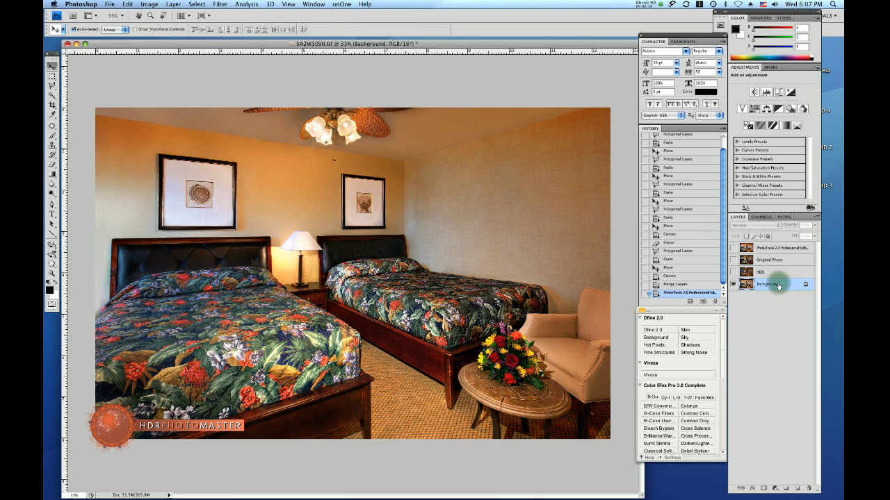
pyautogui.click(340, 4)
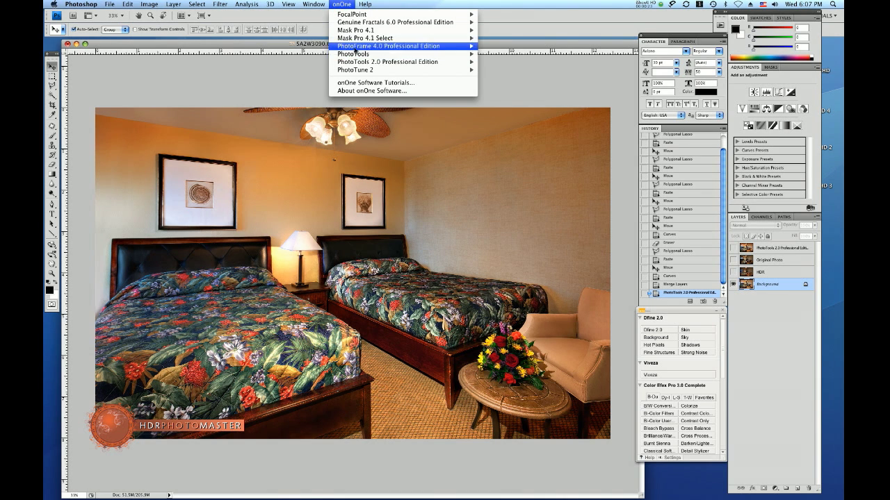
# Step: In PhotoTools 2.0 Professional Edition, apply Luminizer A4, fade it slightly, then show Landscape Enhance effects
pyautogui.moveTo(356, 62)
pyautogui.click(514, 62)
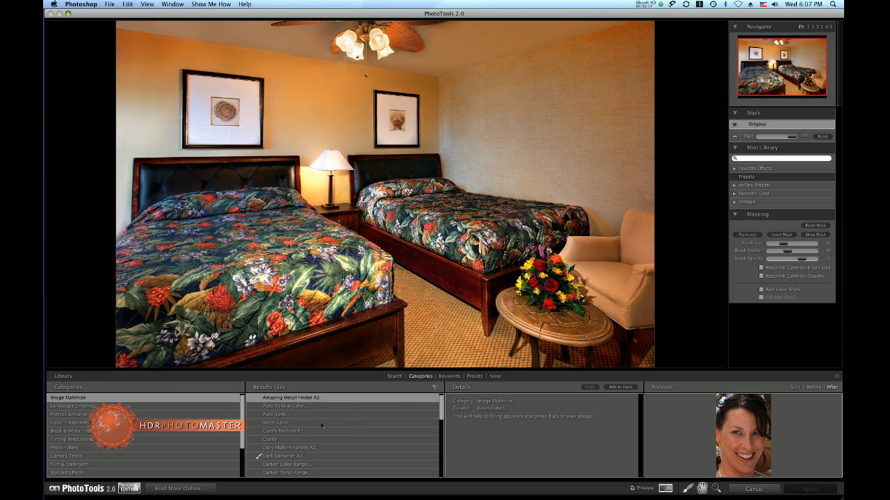
pyautogui.scroll(-2, 271, 431)
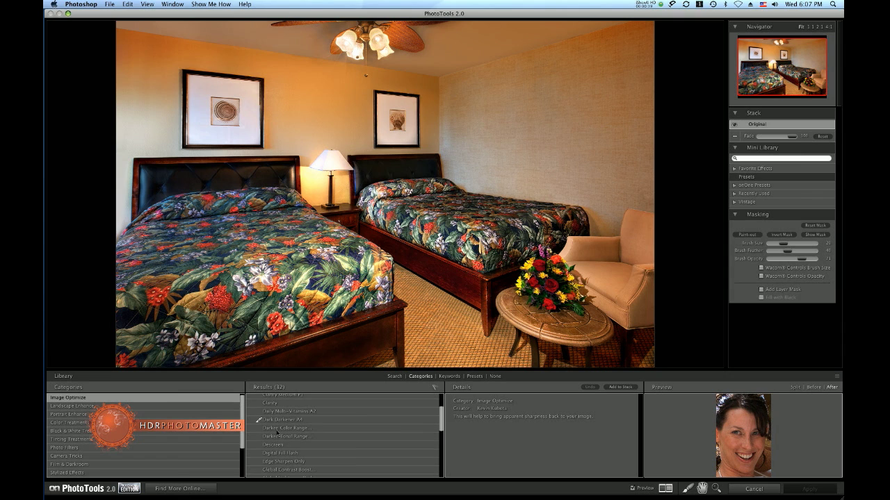
pyautogui.scroll(-3, 277, 433)
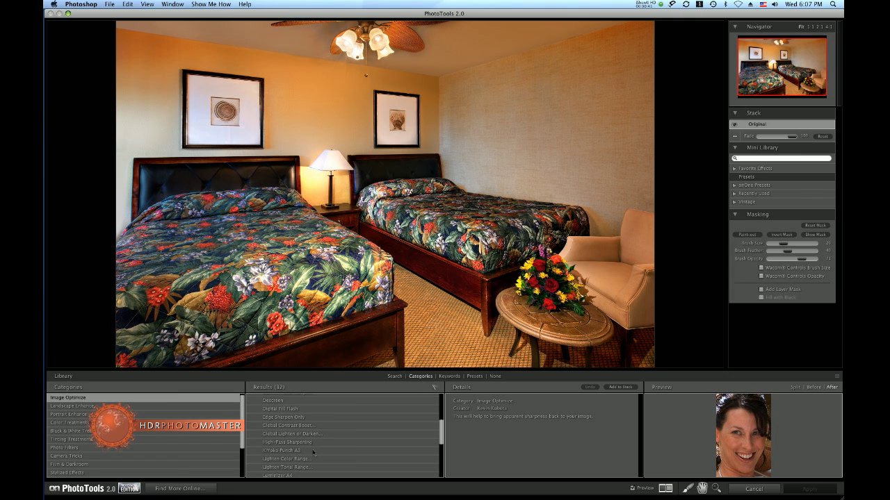
pyautogui.scroll(-1, 312, 453)
pyautogui.doubleClick(278, 459)
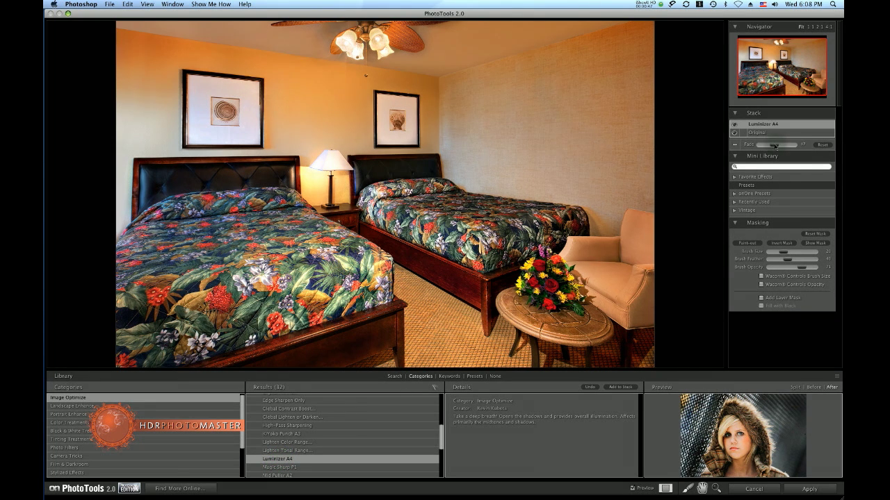
pyautogui.moveTo(775, 144); pyautogui.dragTo(780, 147)
pyautogui.click(107, 406)
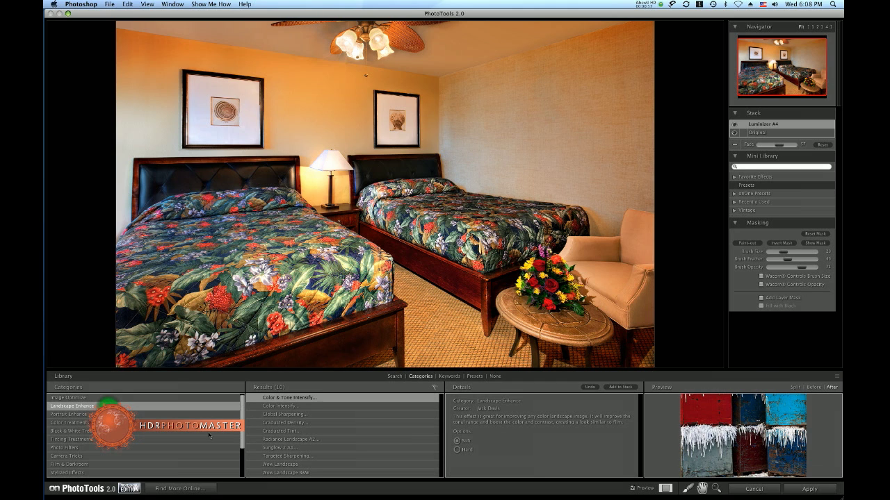
# Step: Apply a Top Slow Graduated Density to darken the ceiling, faded to about 29
pyautogui.click(277, 423)
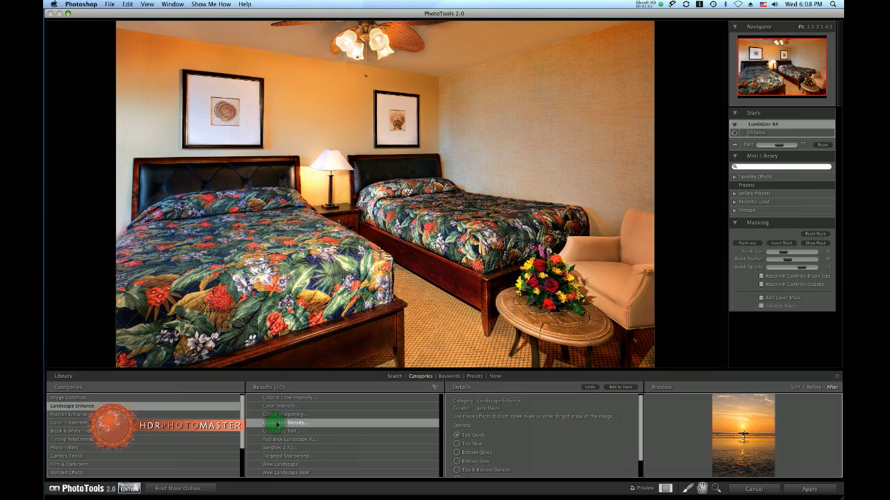
pyautogui.click(457, 443)
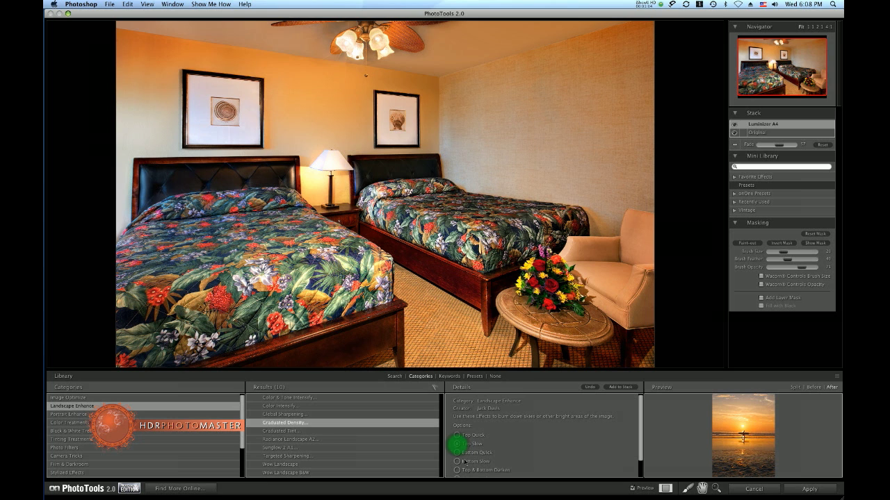
pyautogui.click(378, 423)
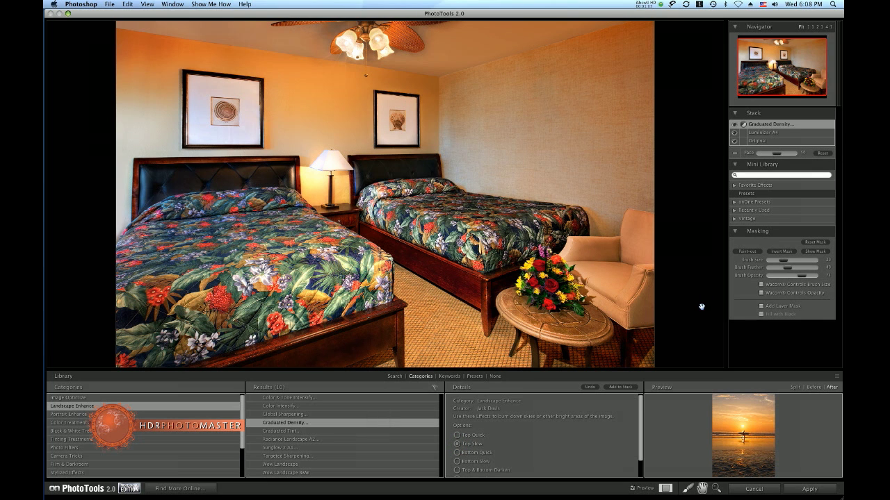
pyautogui.moveTo(775, 155); pyautogui.dragTo(770, 153)
pyautogui.moveTo(776, 153)
pyautogui.mouseDown()
pyautogui.moveTo(765, 153)
pyautogui.moveTo(773, 153)
pyautogui.mouseUp()
# Step: Stack a Center Lighten Graduated Density on top and tune its Fade strength
pyautogui.click(302, 424)
pyautogui.scroll(-2, 456, 473)
pyautogui.click(455, 468)
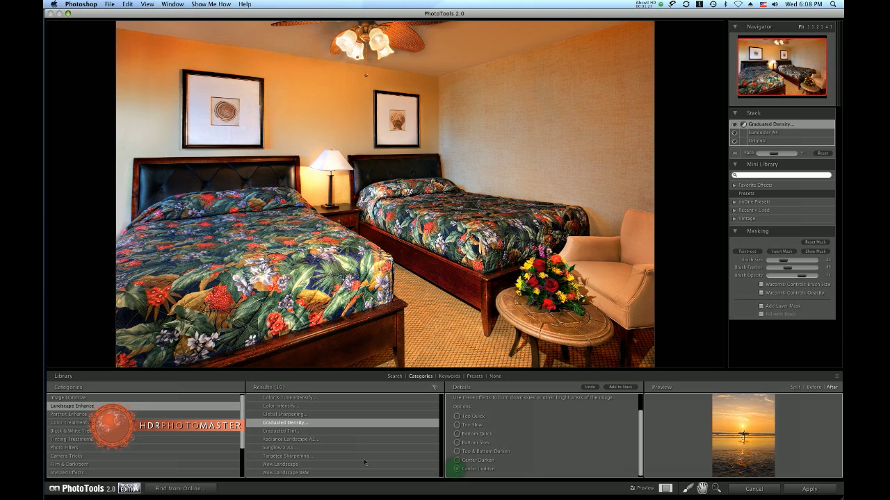
pyautogui.click(313, 423)
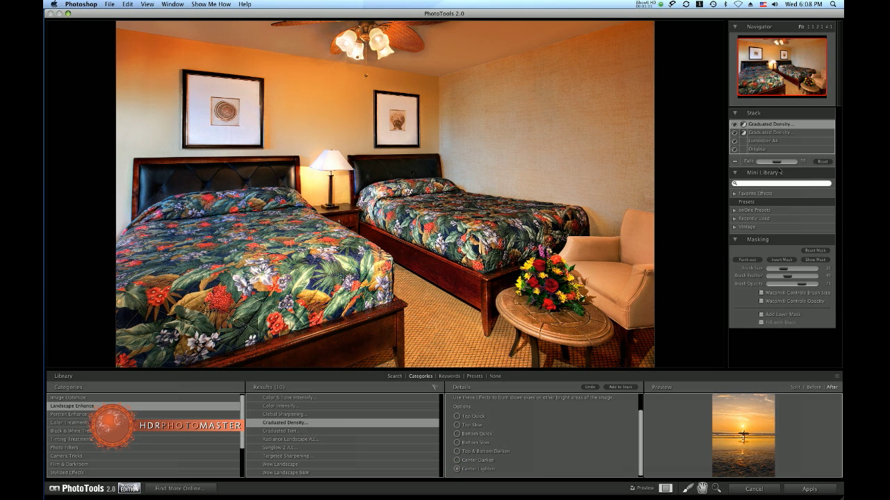
pyautogui.moveTo(776, 162); pyautogui.dragTo(804, 164)
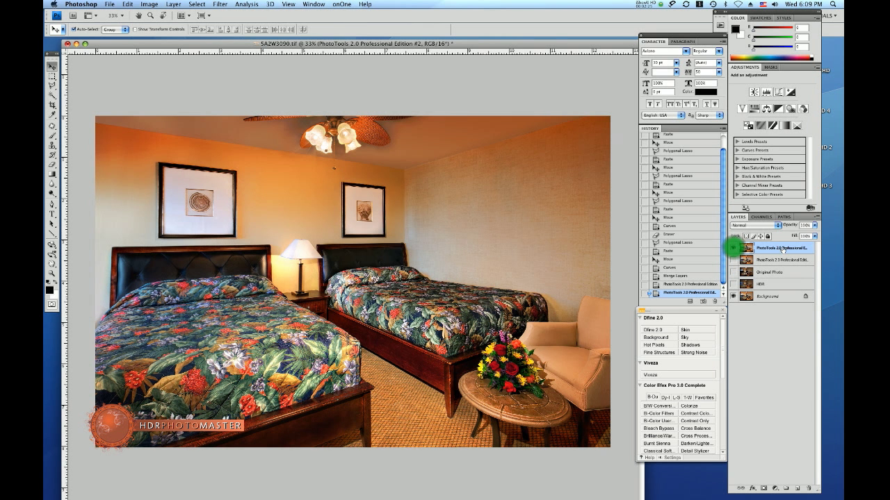
# Step: Add a hide-all black layer mask to the top layer, then Paint Bucket fill it white
pyautogui.press('alt')
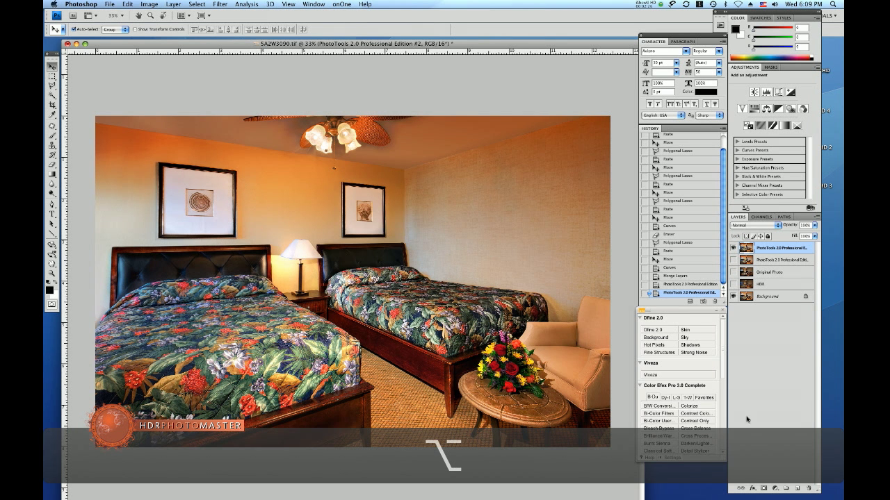
pyautogui.keyDown('alt'); pyautogui.click(763, 490); pyautogui.keyUp('alt')
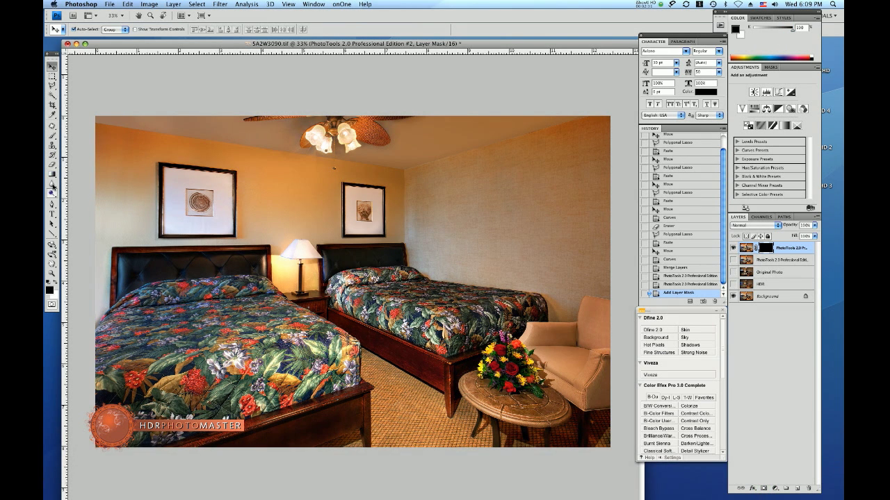
pyautogui.click(51, 172)
pyautogui.click(78, 179)
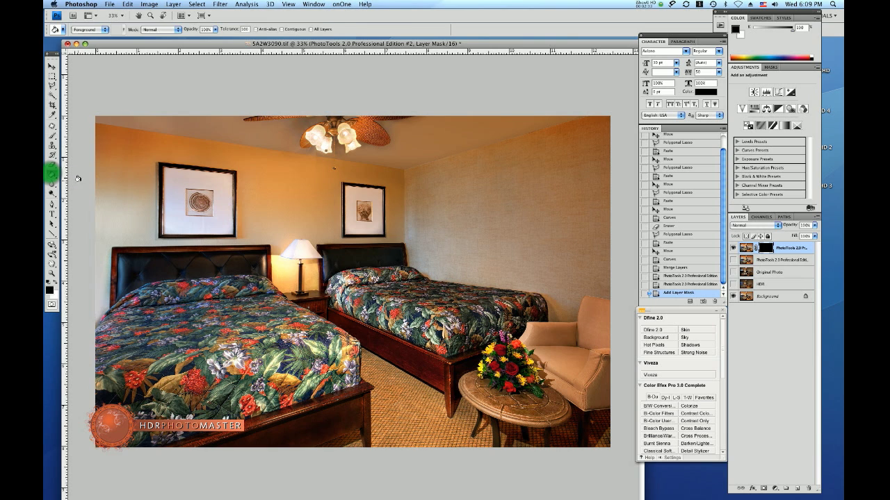
pyautogui.click(55, 284)
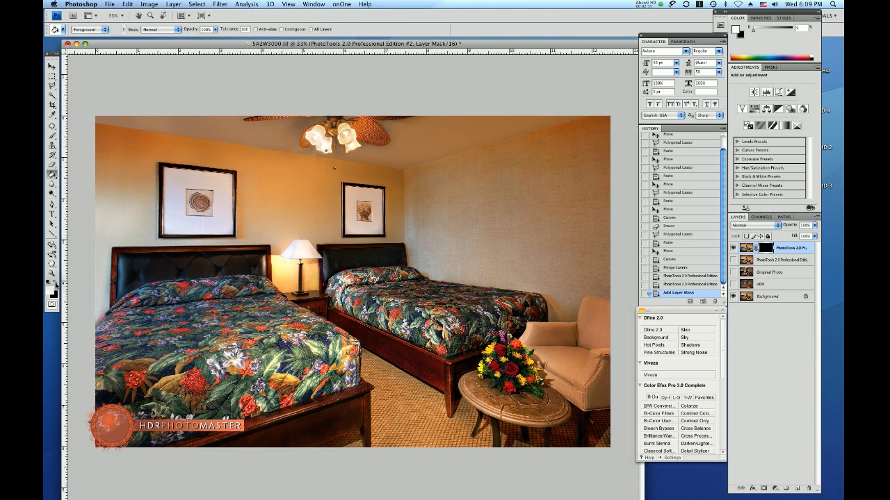
pyautogui.click(237, 277)
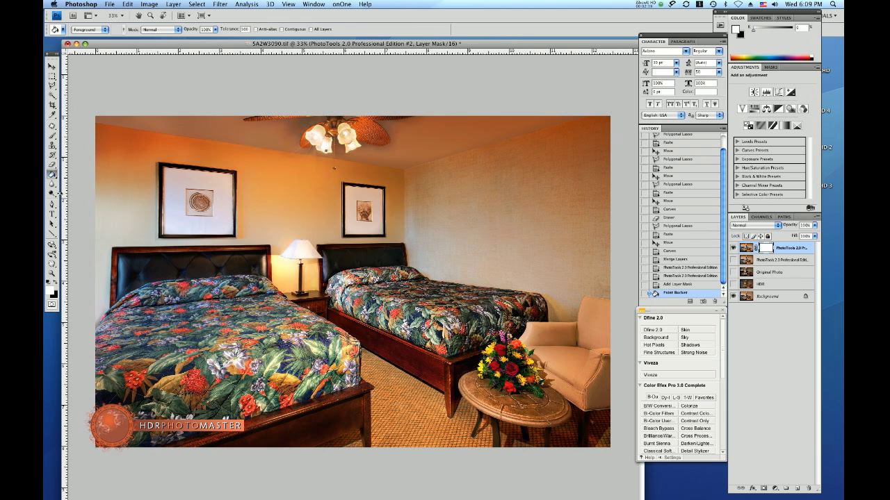
# Step: Brush black at 82–100% opacity to mask the effect off the lamp shade and ceiling fan lights
pyautogui.click(52, 132)
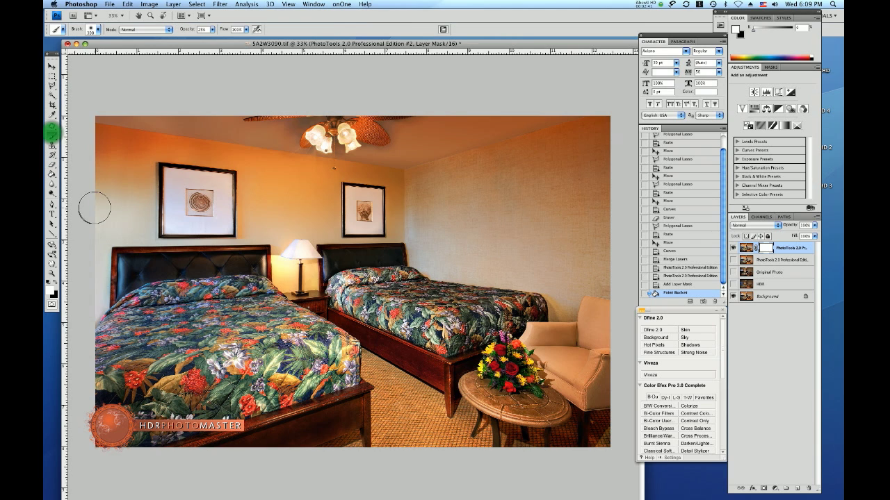
pyautogui.click(52, 280)
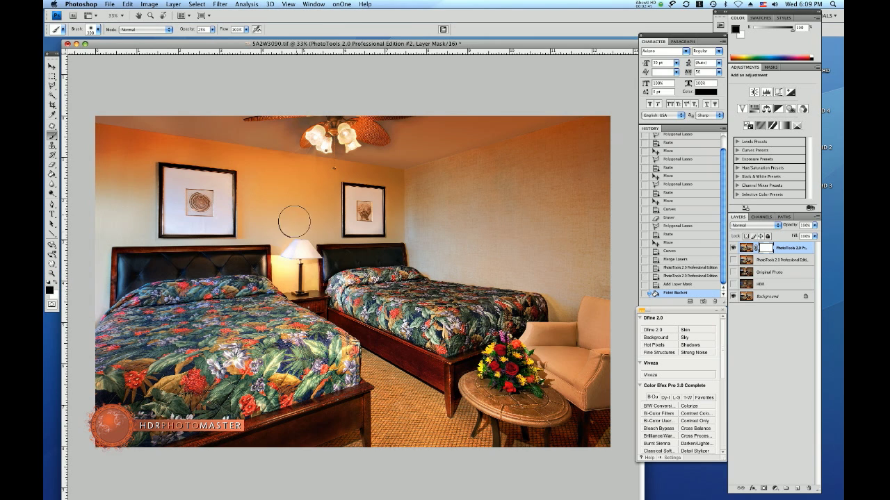
pyautogui.moveTo(308, 246)
pyautogui.mouseDown()
pyautogui.moveTo(288, 256)
pyautogui.moveTo(312, 256)
pyautogui.mouseUp()
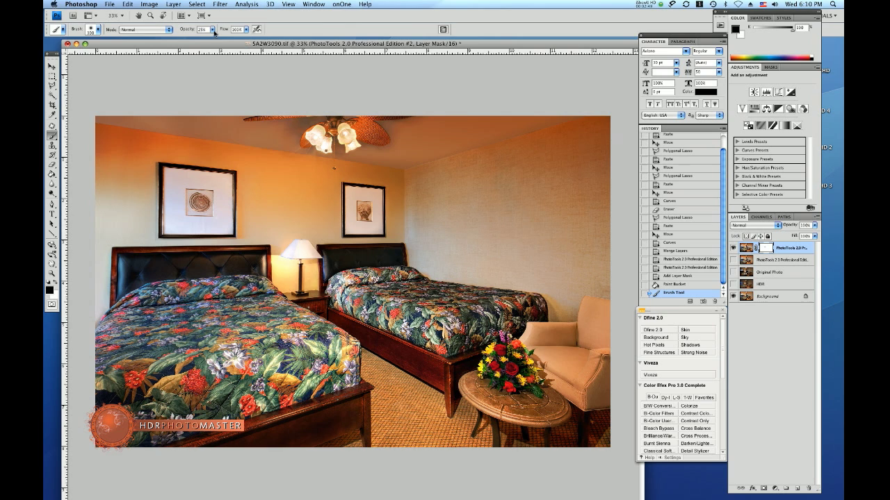
pyautogui.moveTo(213, 32); pyautogui.dragTo(215, 32)
pyautogui.moveTo(298, 248)
pyautogui.mouseDown()
pyautogui.moveTo(287, 273)
pyautogui.moveTo(300, 255)
pyautogui.mouseUp()
pyautogui.moveTo(298, 248)
pyautogui.mouseDown()
pyautogui.moveTo(286, 267)
pyautogui.moveTo(305, 258)
pyautogui.moveTo(304, 276)
pyautogui.moveTo(286, 256)
pyautogui.moveTo(317, 268)
pyautogui.moveTo(298, 255)
pyautogui.mouseUp()
pyautogui.click(309, 125)
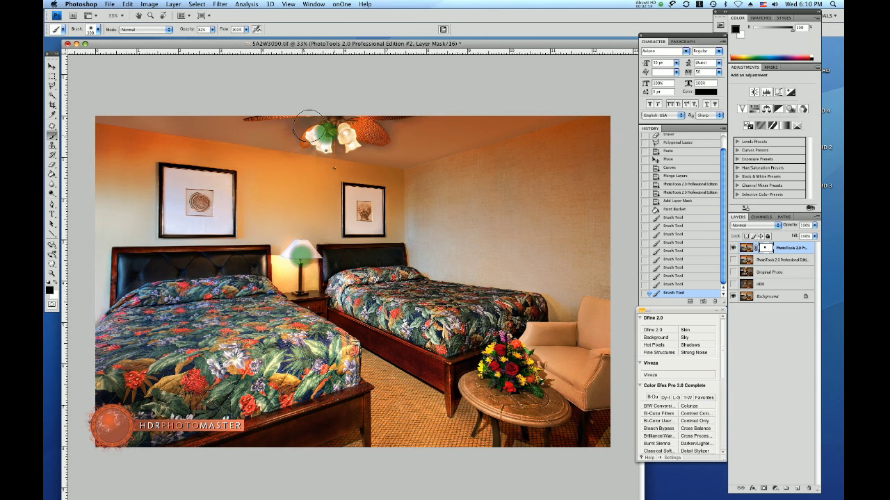
pyautogui.moveTo(310, 125); pyautogui.dragTo(326, 135)
pyautogui.click(214, 30)
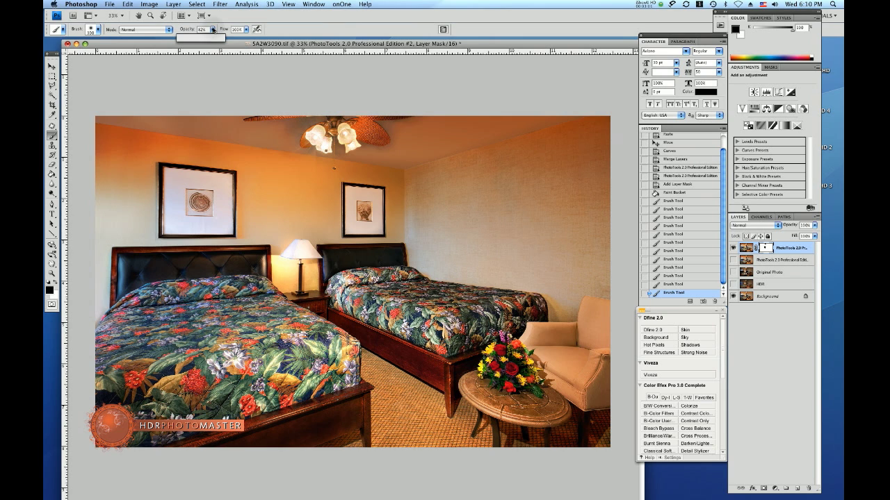
pyautogui.moveTo(214, 30); pyautogui.dragTo(224, 38)
pyautogui.click(325, 132)
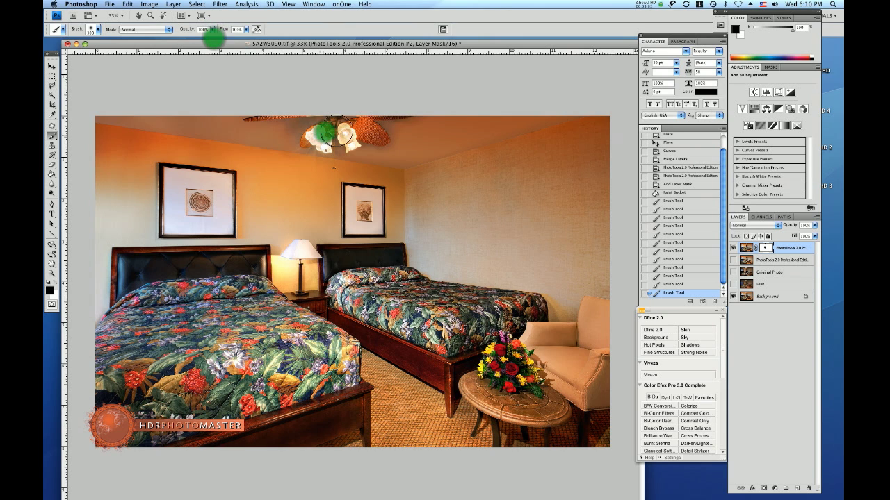
pyautogui.moveTo(336, 132)
pyautogui.mouseDown()
pyautogui.moveTo(362, 135)
pyautogui.moveTo(373, 114)
pyautogui.mouseUp()
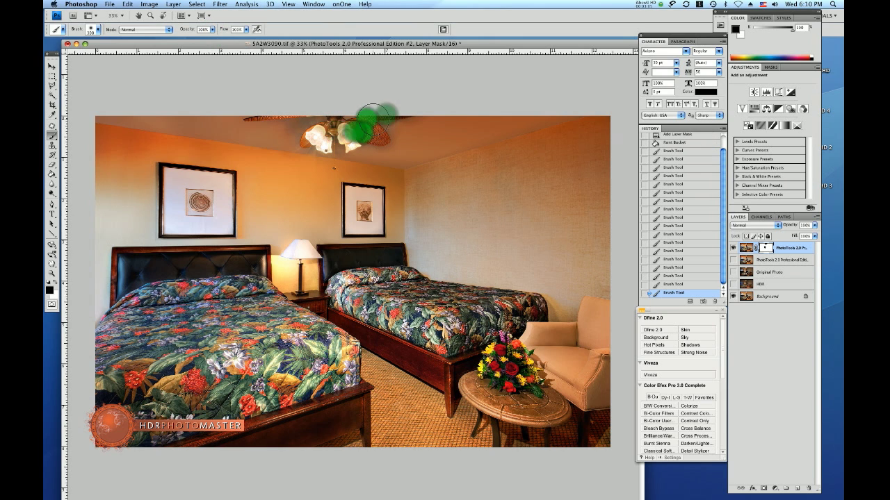
# Step: Switch to the Move tool and toggle the top layer's visibility to compare before and after
pyautogui.click(51, 66)
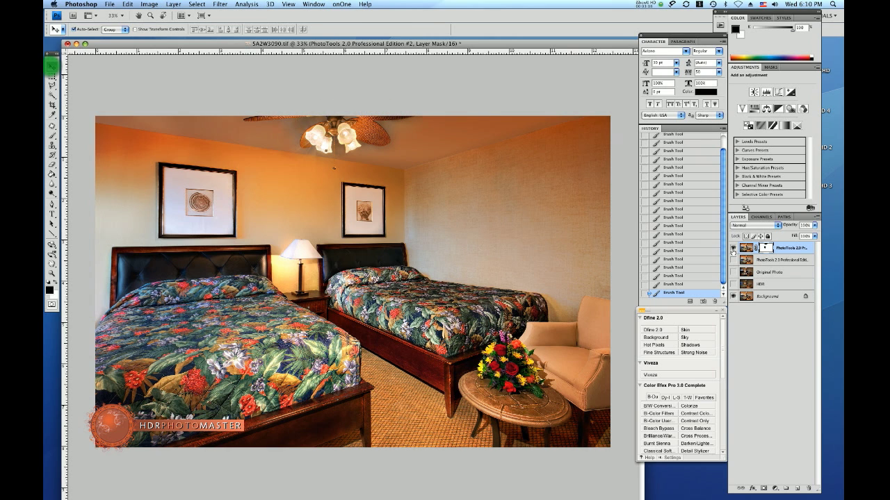
pyautogui.click(733, 248)
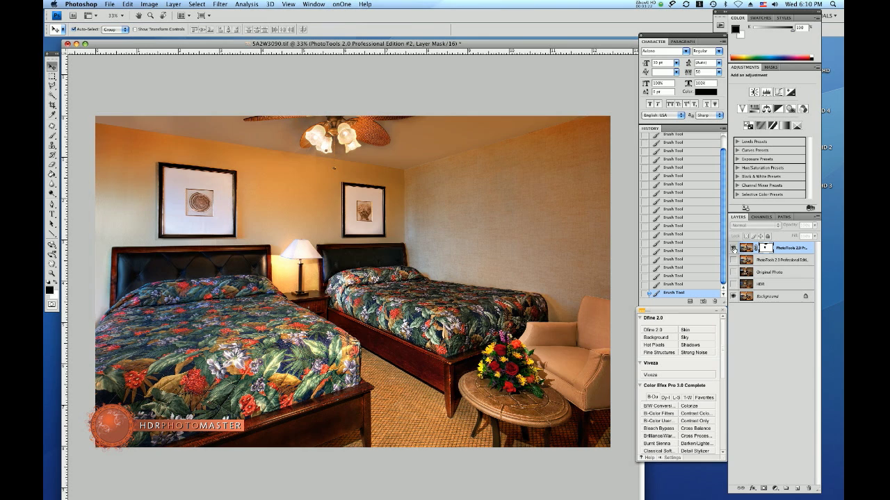
pyautogui.click(733, 249)
pyautogui.click(733, 248)
pyautogui.click(733, 248)
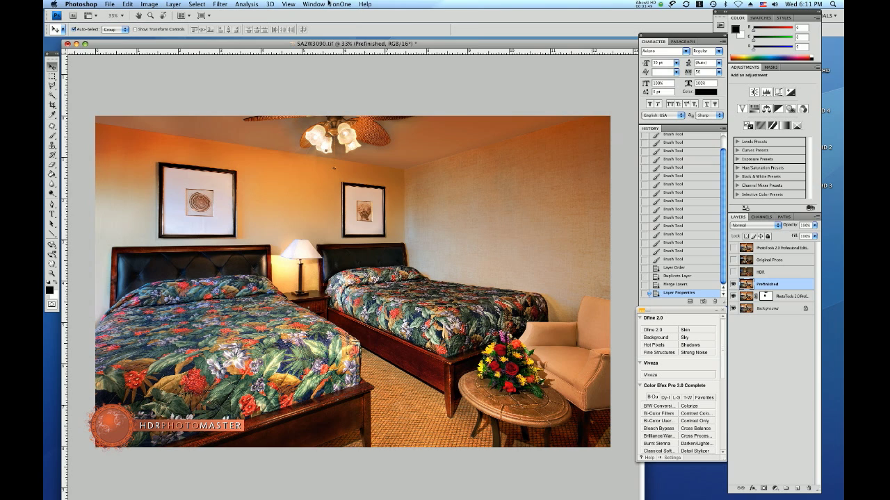
# Step: Open the merged photo in onOne PhotoTools 2.0 Professional Edition
pyautogui.click(339, 4)
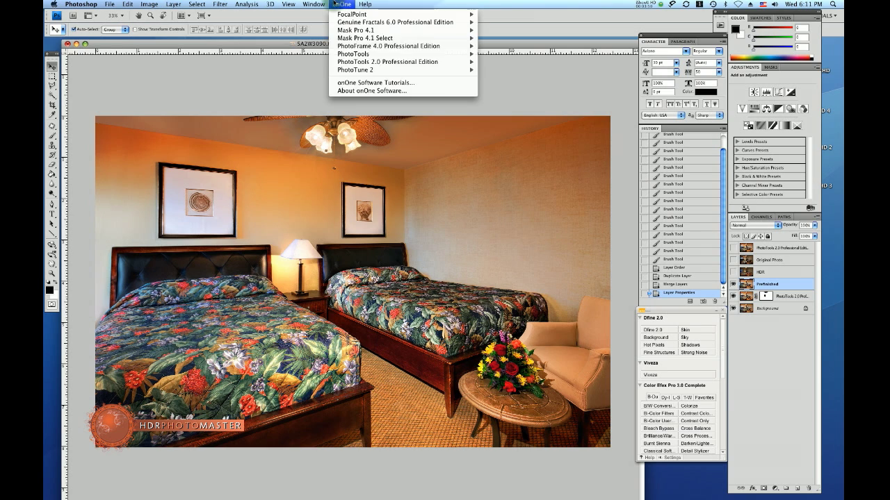
pyautogui.moveTo(354, 63)
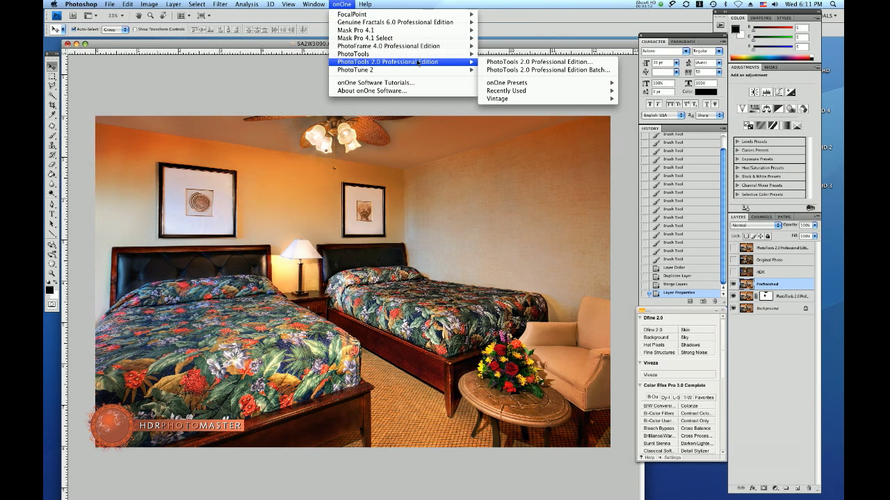
pyautogui.click(522, 62)
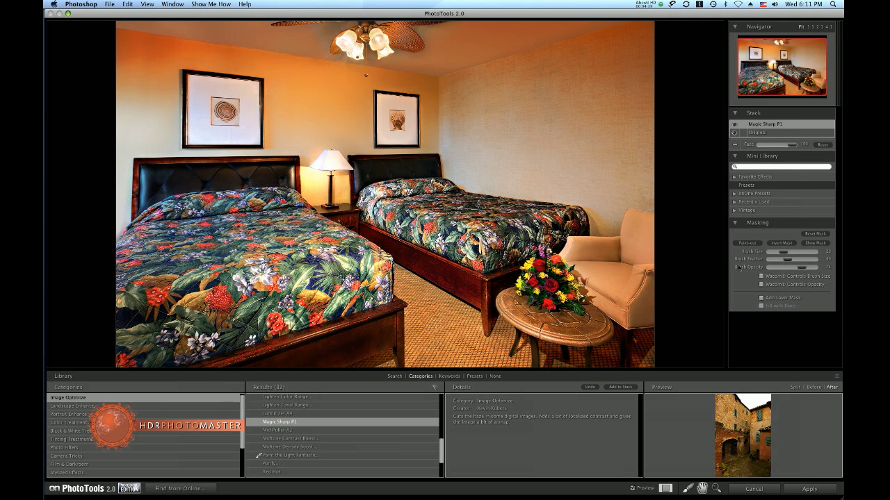
# Step: Check Magic Sharp P1 at 200% zoom, fade it to 93, and apply to Photoshop
pyautogui.click(326, 268)
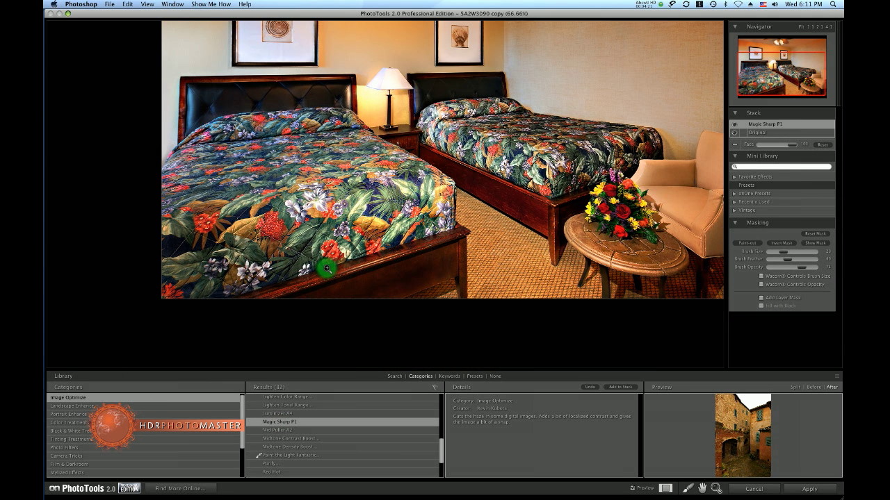
pyautogui.click(327, 268)
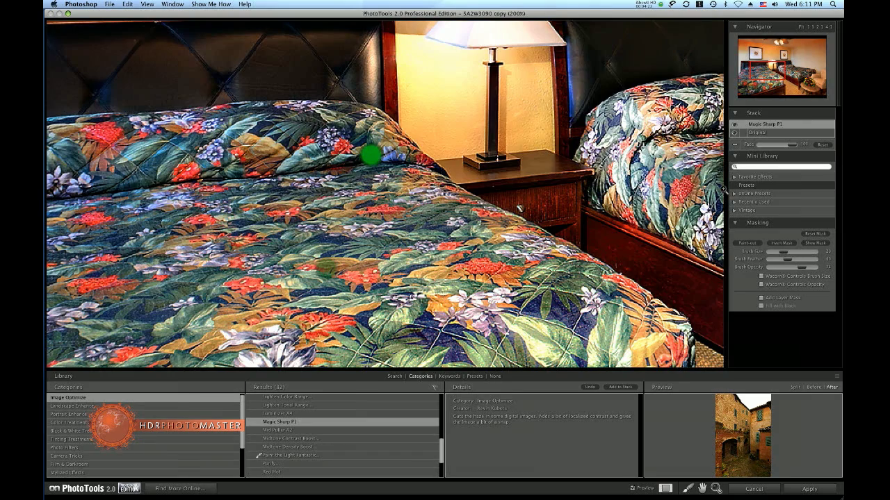
pyautogui.moveTo(795, 145); pyautogui.dragTo(774, 146)
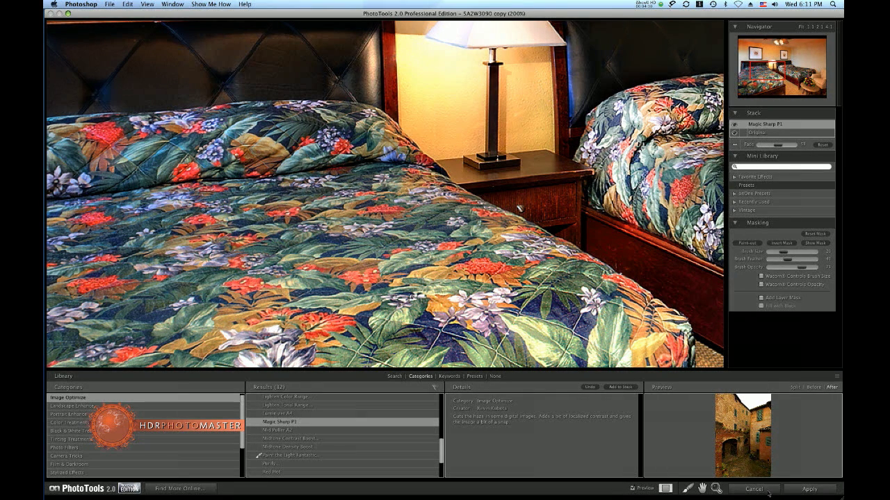
pyautogui.click(812, 488)
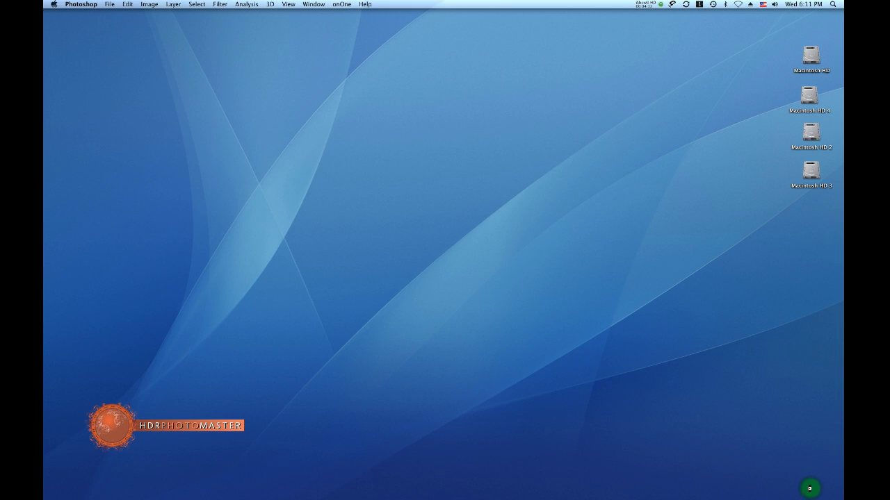